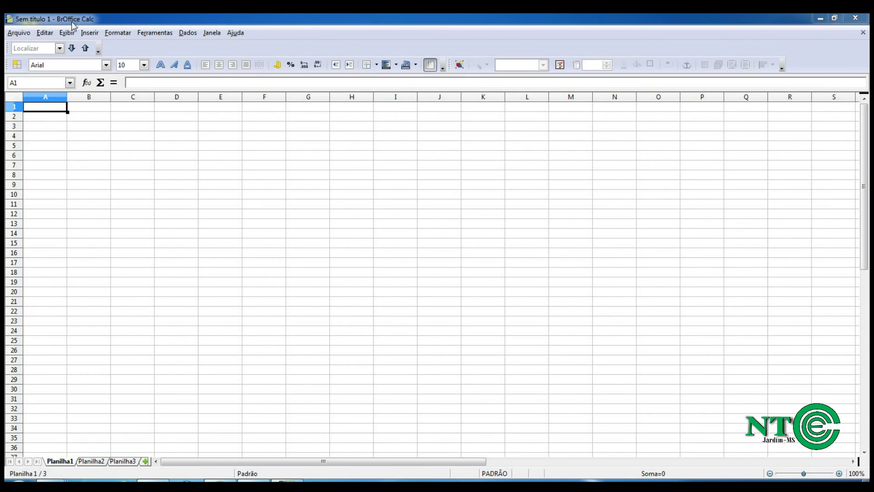
{"action": "left_click", "coordinate": [23, 32]}
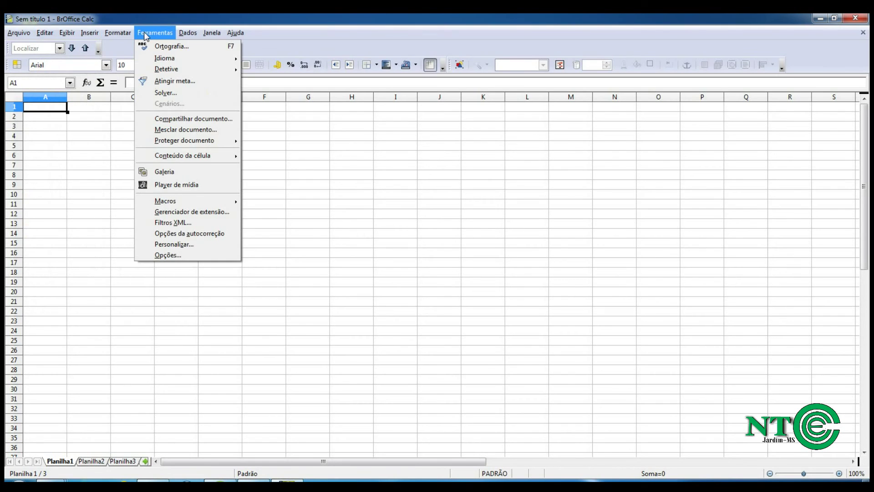
{"action": "left_click", "coordinate": [232, 34]}
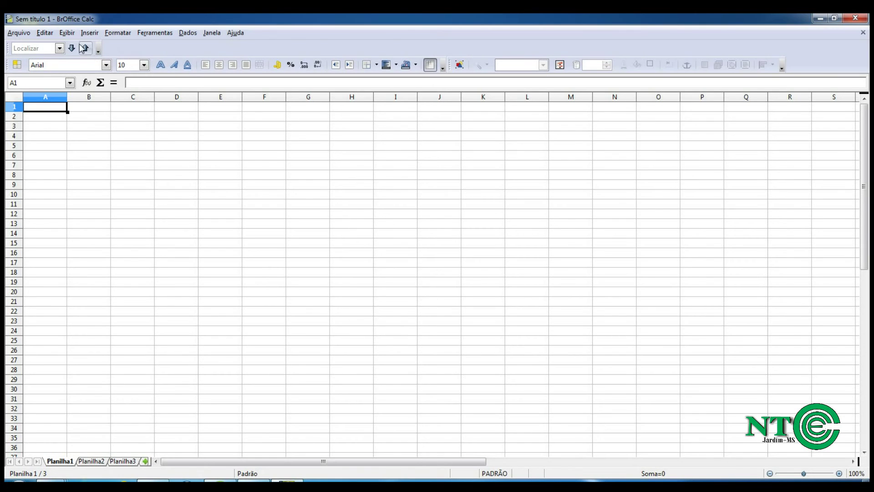
- Show the Padrão toolbar and hide the Figura toolbar
{"action": "left_click", "coordinate": [69, 35]}
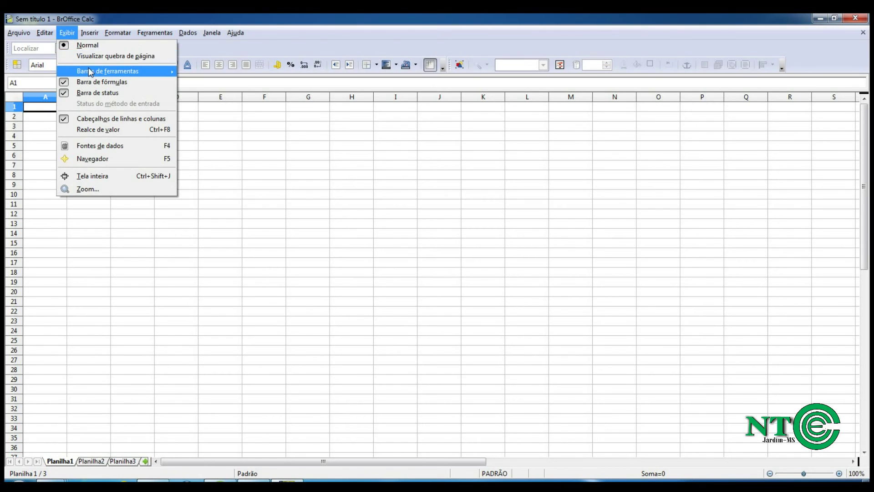
{"action": "mouse_move", "coordinate": [88, 69]}
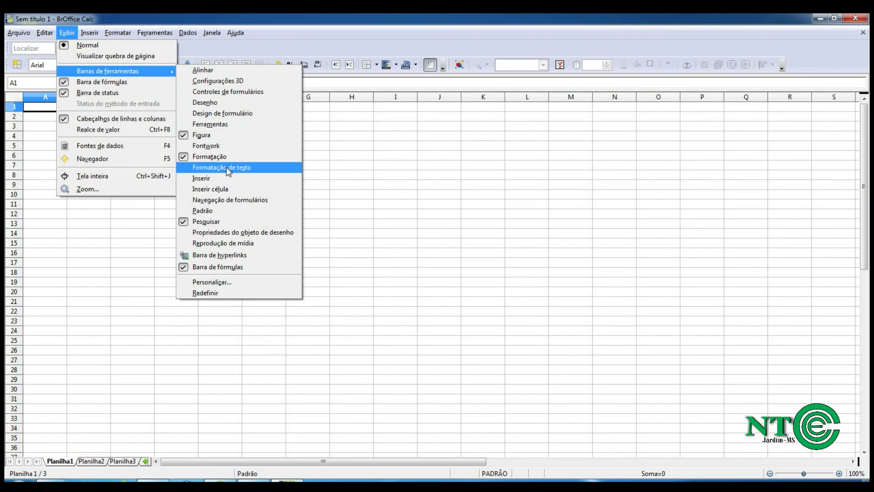
{"action": "left_click", "coordinate": [226, 210]}
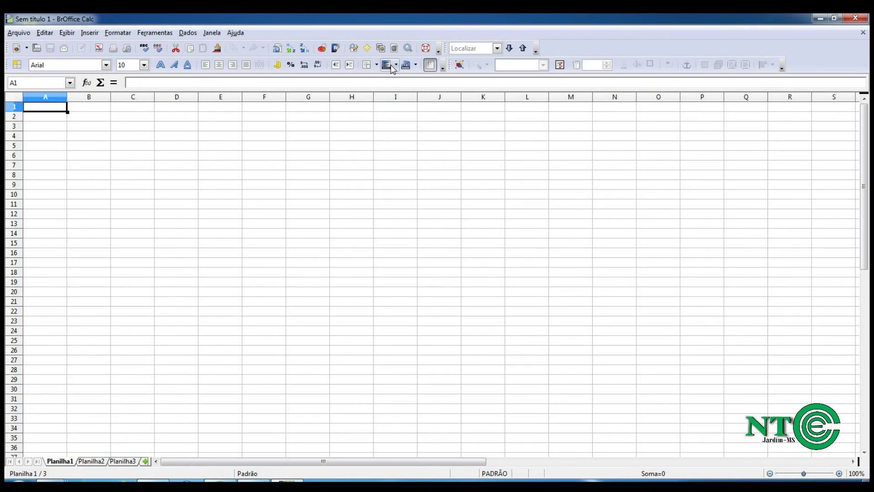
{"action": "left_click", "coordinate": [66, 33]}
{"action": "mouse_move", "coordinate": [95, 70]}
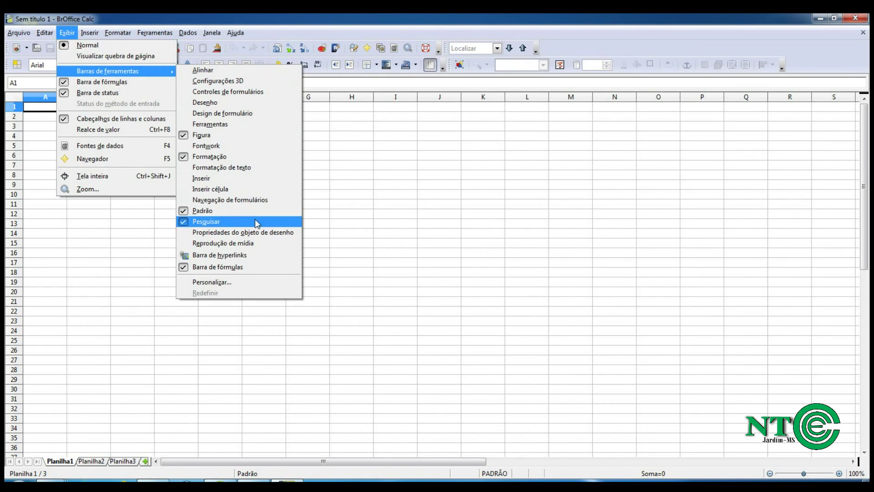
{"action": "left_click", "coordinate": [234, 137]}
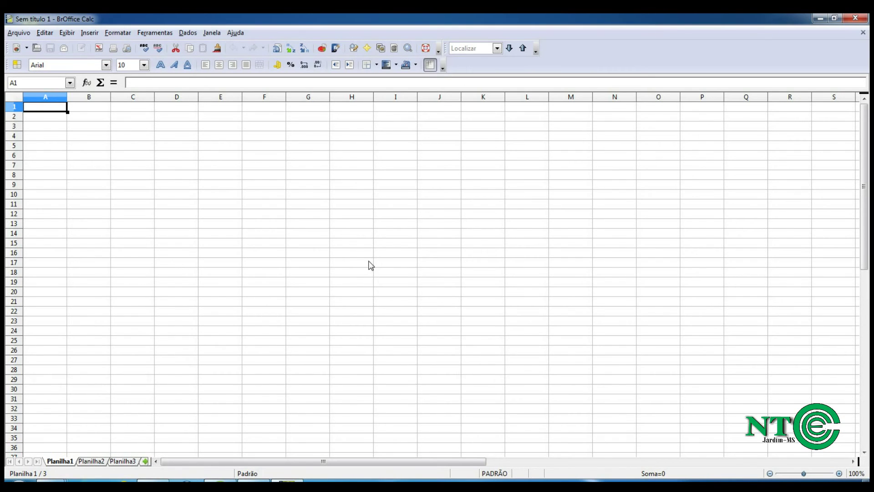
- Select rows 2, 3 and 4 one after another, followed by columns A, B and C
{"action": "left_click", "coordinate": [19, 117]}
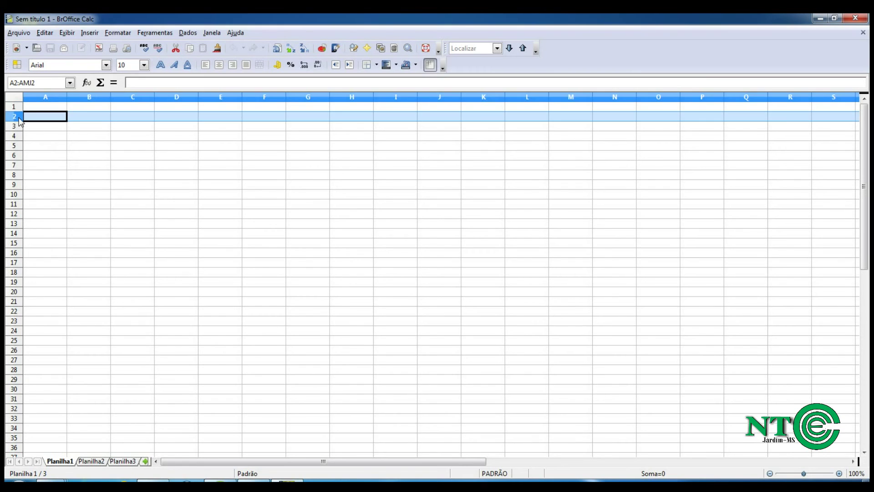
{"action": "left_click", "coordinate": [16, 126]}
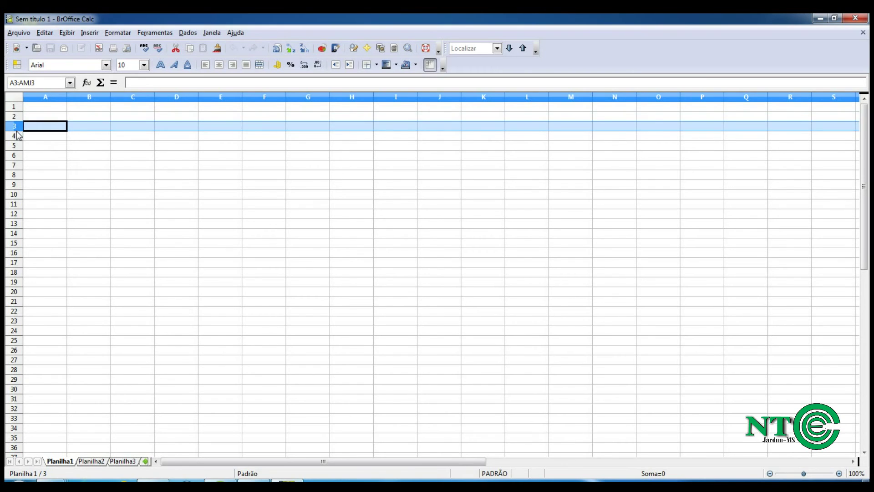
{"action": "left_click", "coordinate": [16, 136]}
{"action": "left_click", "coordinate": [48, 98]}
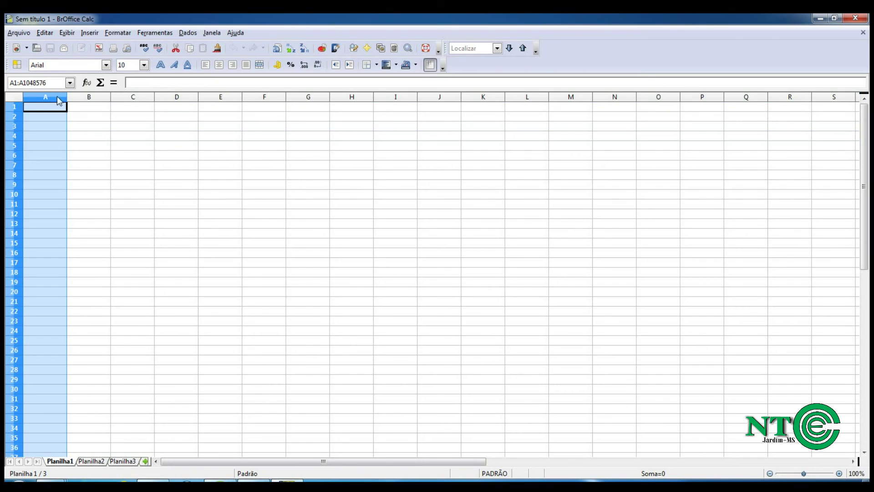
{"action": "left_click", "coordinate": [86, 97]}
{"action": "left_click", "coordinate": [129, 97]}
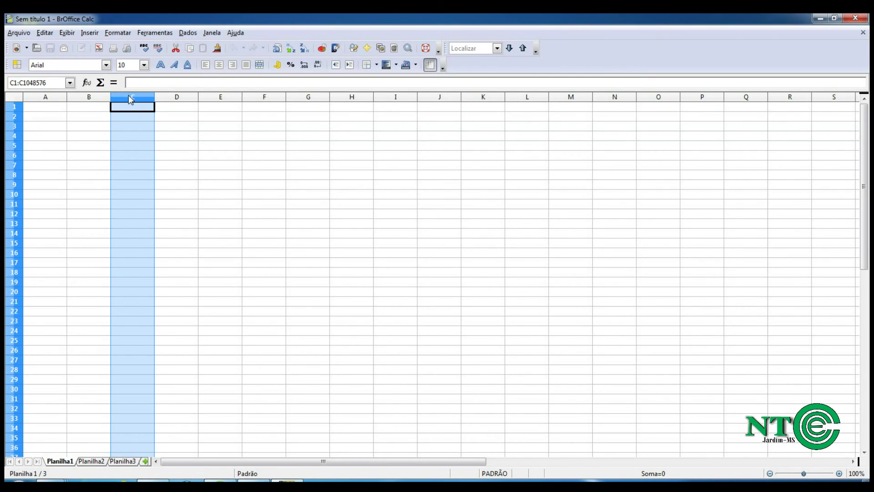
- Select cells A1 and G6 in turn, and jump straight to cell Z1000 by its reference
{"action": "left_click", "coordinate": [46, 109]}
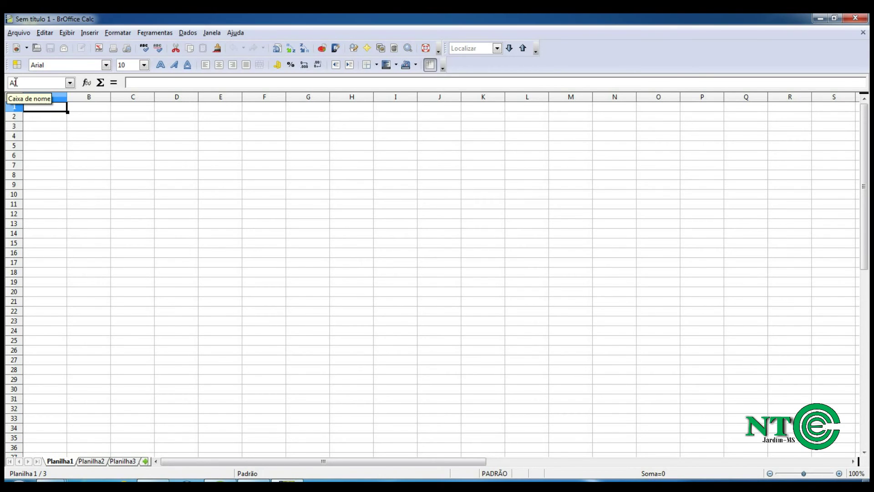
{"action": "left_click", "coordinate": [310, 157]}
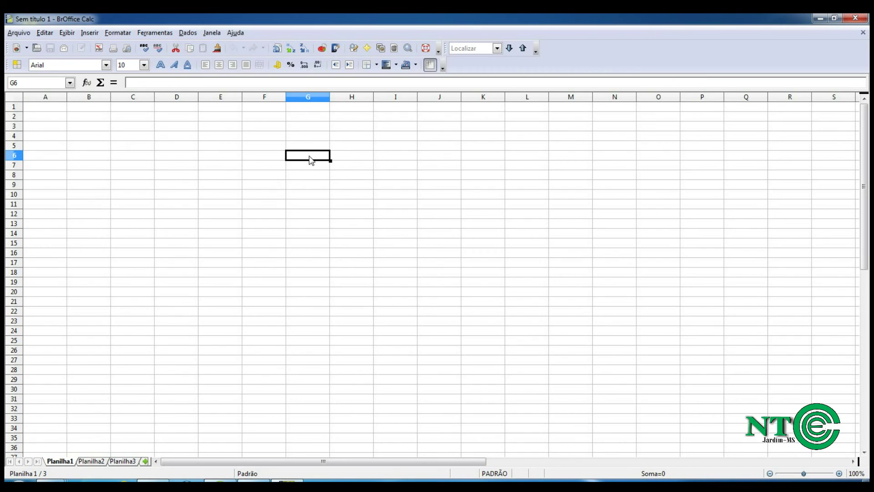
{"action": "left_click", "coordinate": [50, 82]}
{"action": "key", "text": "BackSpace"}
{"action": "key", "text": "BackSpace"}
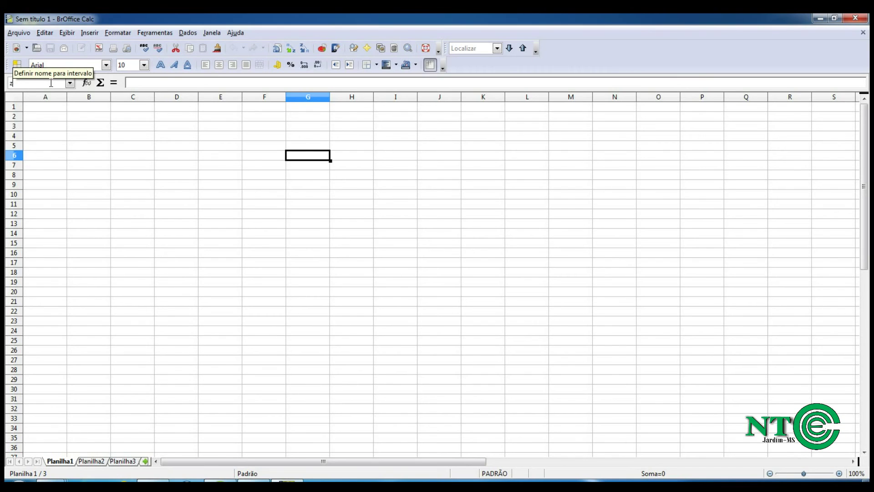
{"action": "type", "text": "1000"}
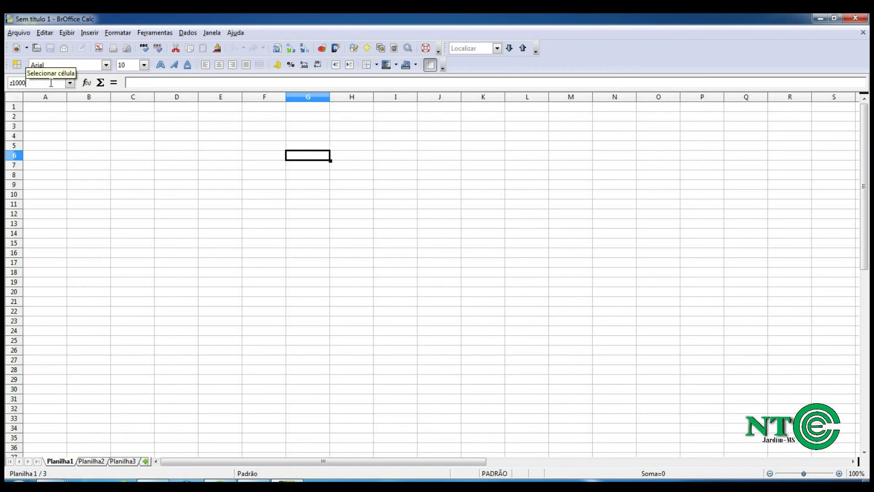
{"action": "key", "text": "Return"}
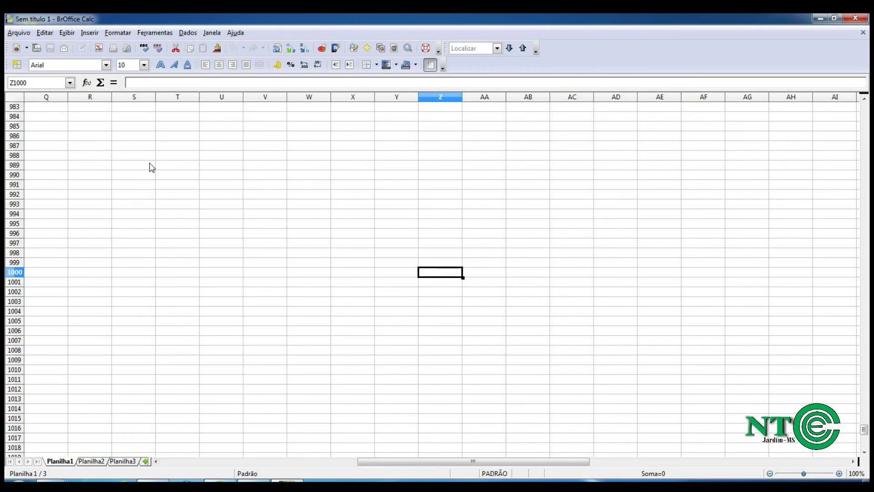
- Return to cell A1 by entering its cell reference
{"action": "left_click", "coordinate": [37, 83]}
{"action": "key", "text": "BackSpace"}
{"action": "type", "text": "A1"}
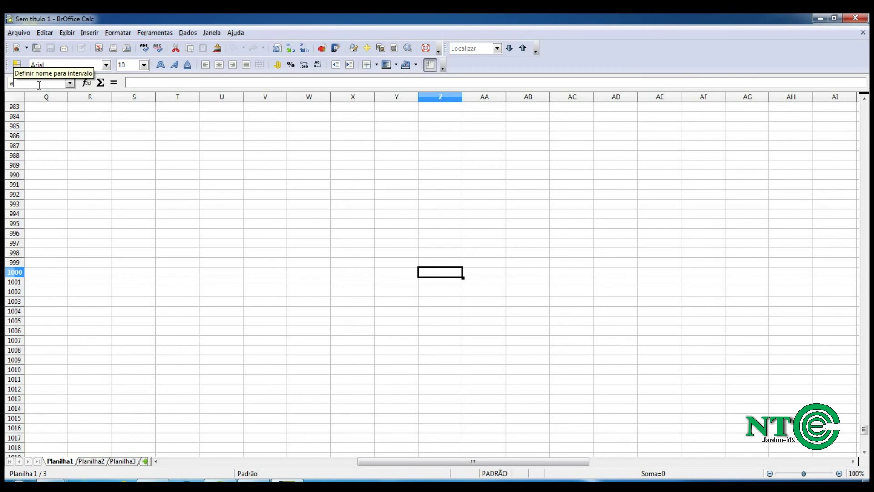
{"action": "key", "text": "Return"}
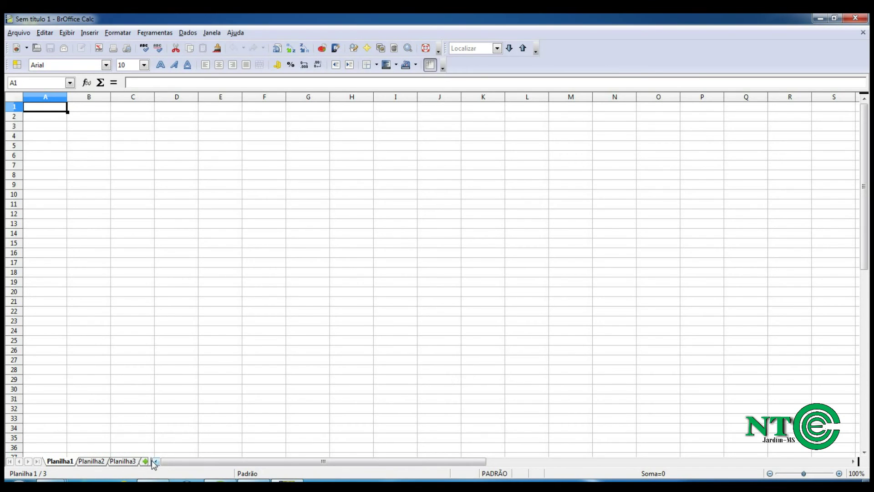
- Widen the sheet tab area and view the sheets Planilha2 and Planilha3
{"action": "left_click_drag", "start_coordinate": [152, 461], "coordinate": [203, 461]}
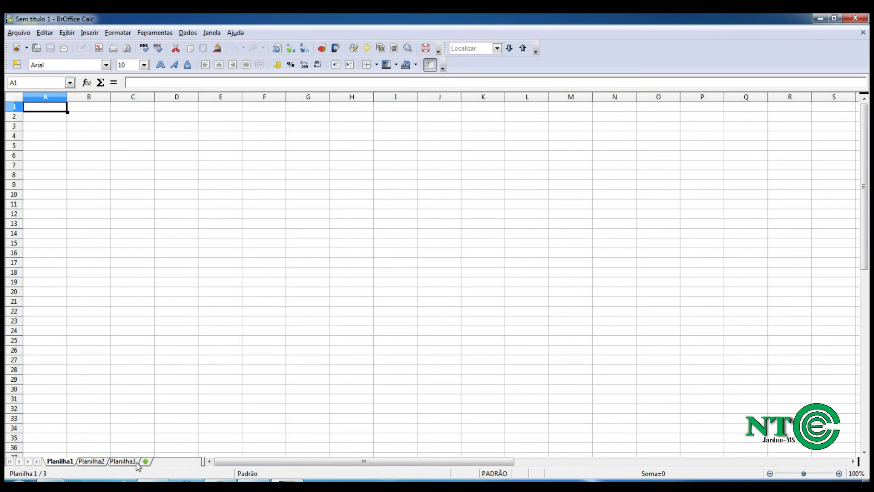
{"action": "left_click", "coordinate": [90, 461]}
{"action": "left_click", "coordinate": [123, 461]}
- Add a new sheet after Planilha3 and delete that new sheet again
{"action": "left_click", "coordinate": [145, 461]}
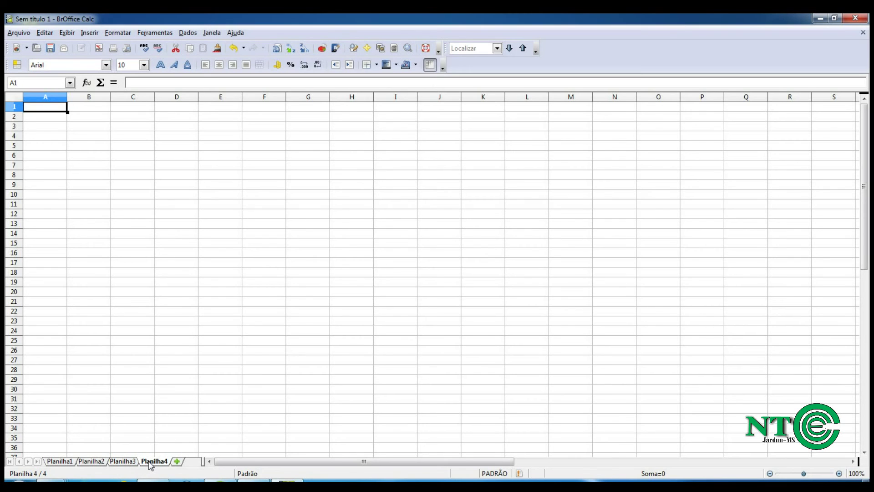
{"action": "right_click", "coordinate": [148, 461]}
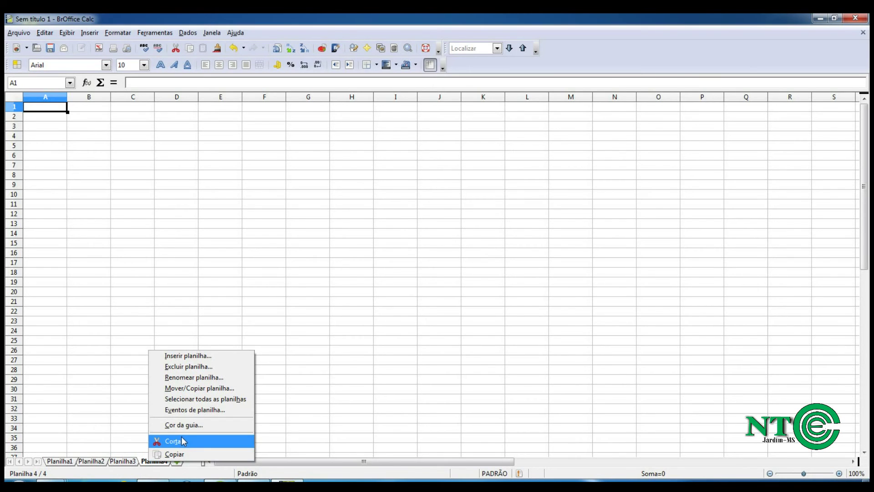
{"action": "left_click", "coordinate": [199, 368]}
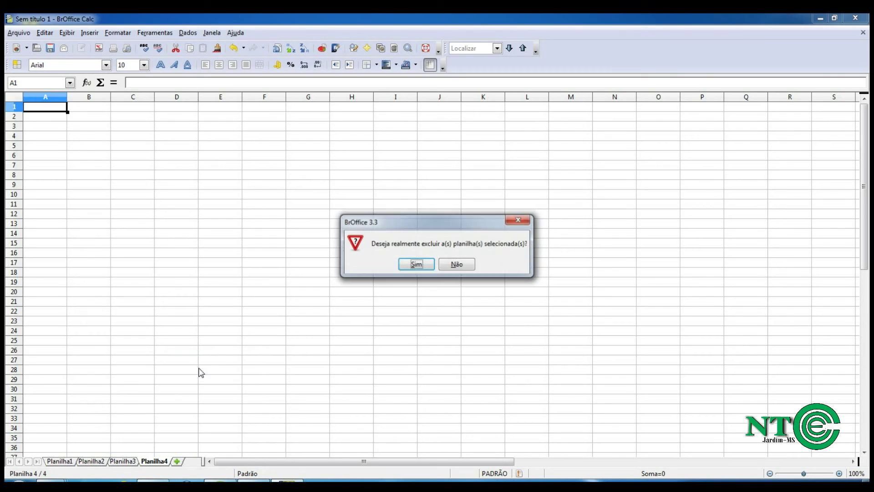
{"action": "left_click", "coordinate": [416, 265]}
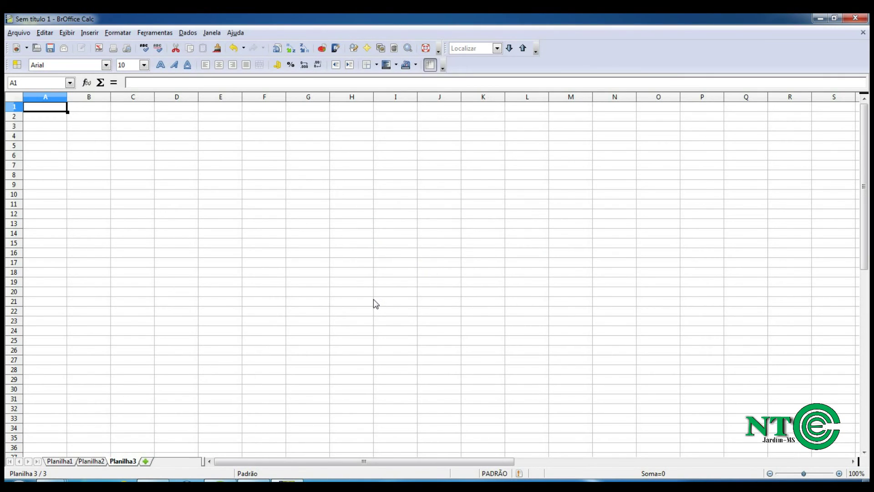
- Rename the sheet Planilha1 as Jan
{"action": "left_click", "coordinate": [61, 462]}
{"action": "right_click", "coordinate": [62, 462]}
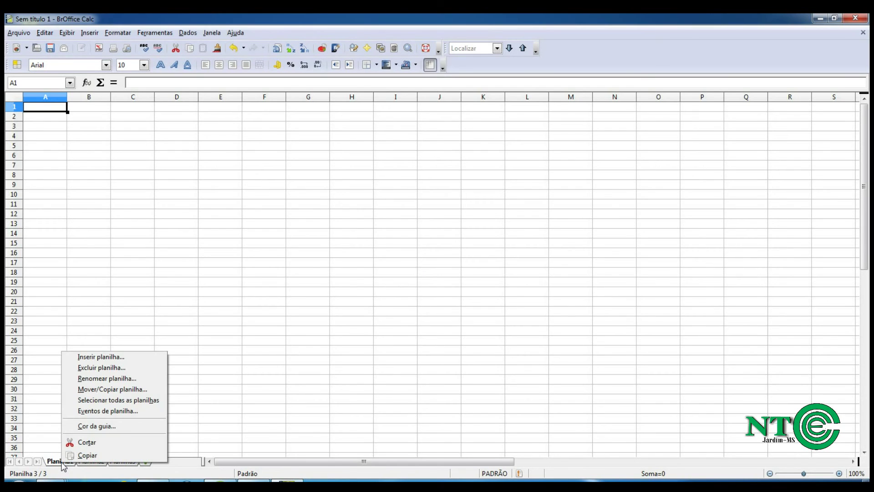
{"action": "left_click", "coordinate": [124, 379]}
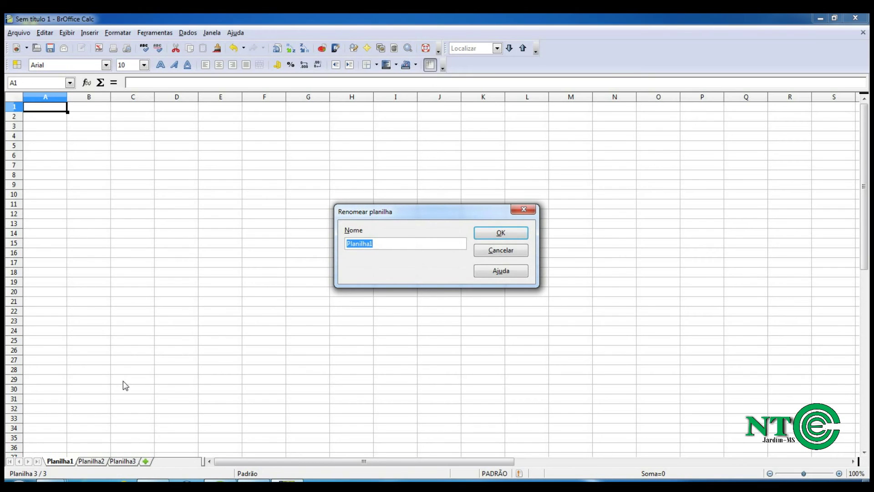
{"action": "type", "text": "Jan"}
{"action": "key", "text": "Return"}
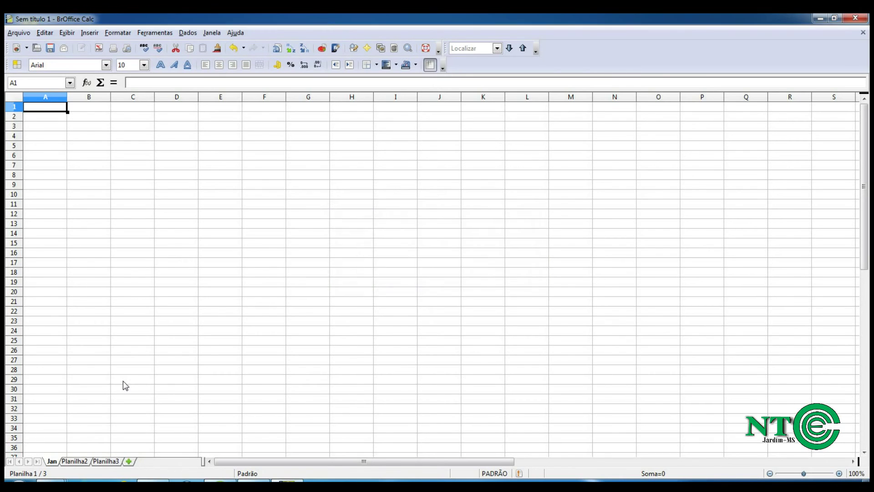
- Rename the sheet Planilha2 as Fev
{"action": "double_click", "coordinate": [75, 461]}
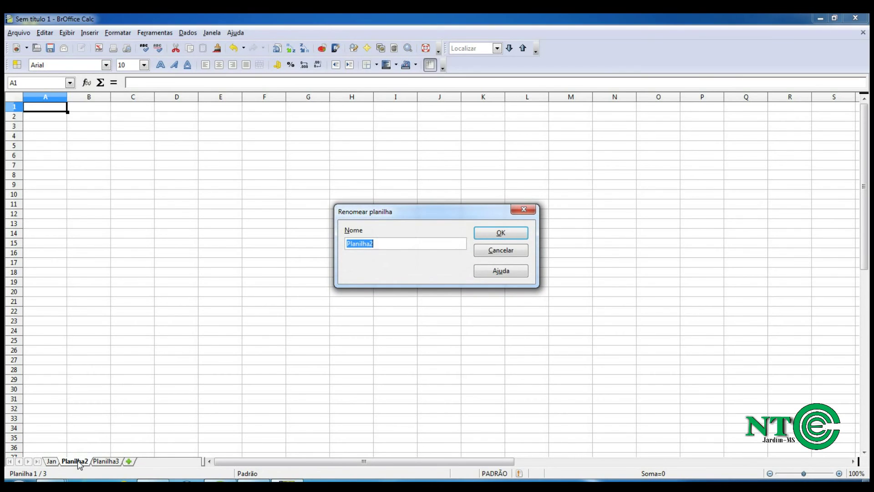
{"action": "type", "text": "Fev"}
{"action": "key", "text": "Return"}
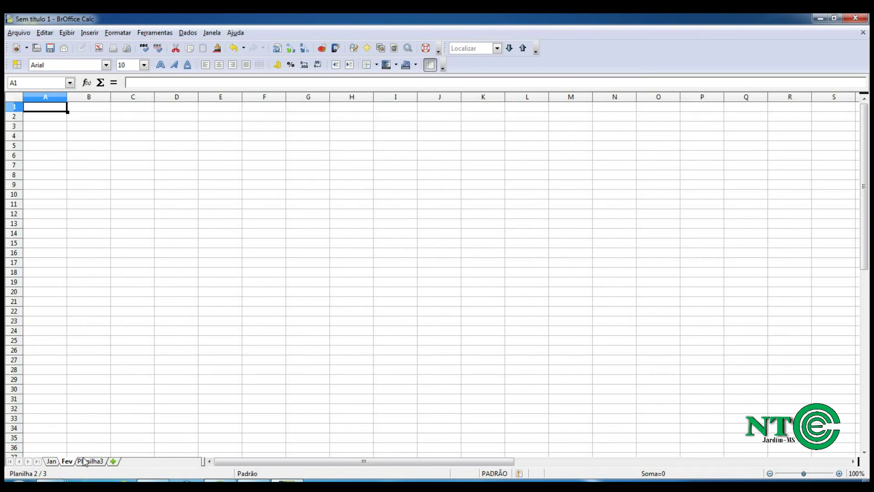
- Delete the sheet Planilha3 from the workbook
{"action": "right_click", "coordinate": [86, 463]}
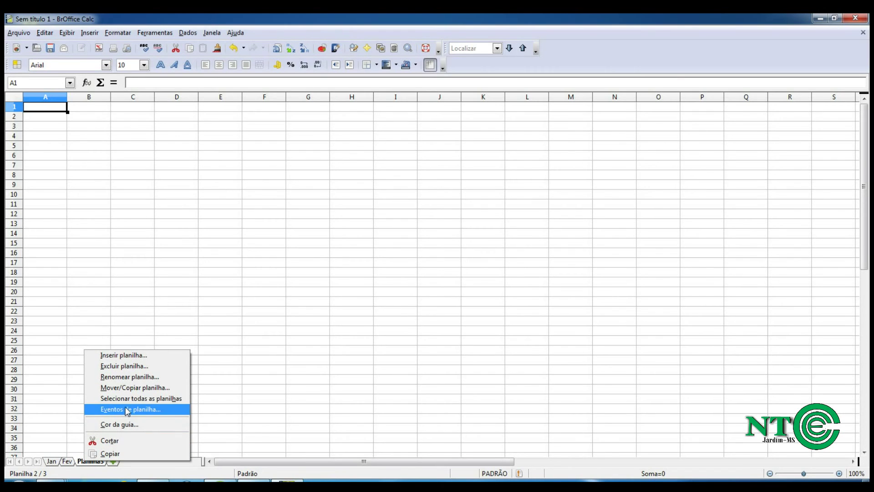
{"action": "left_click", "coordinate": [128, 367]}
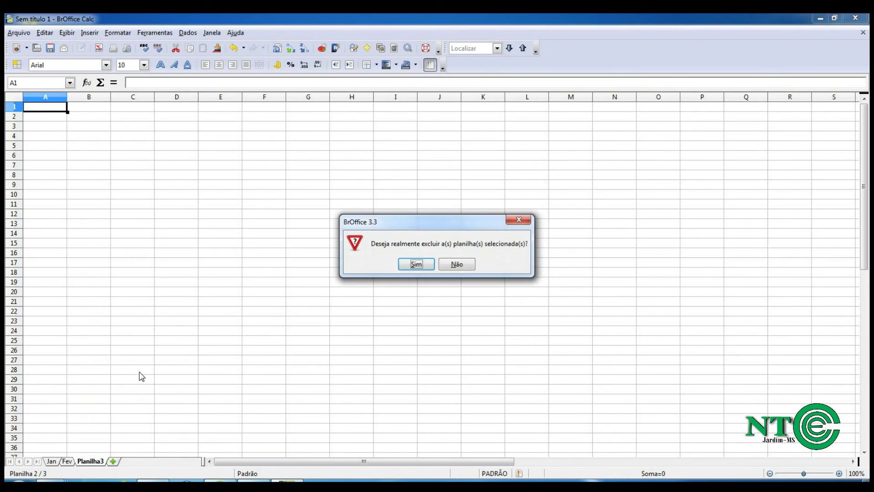
{"action": "left_click", "coordinate": [414, 265]}
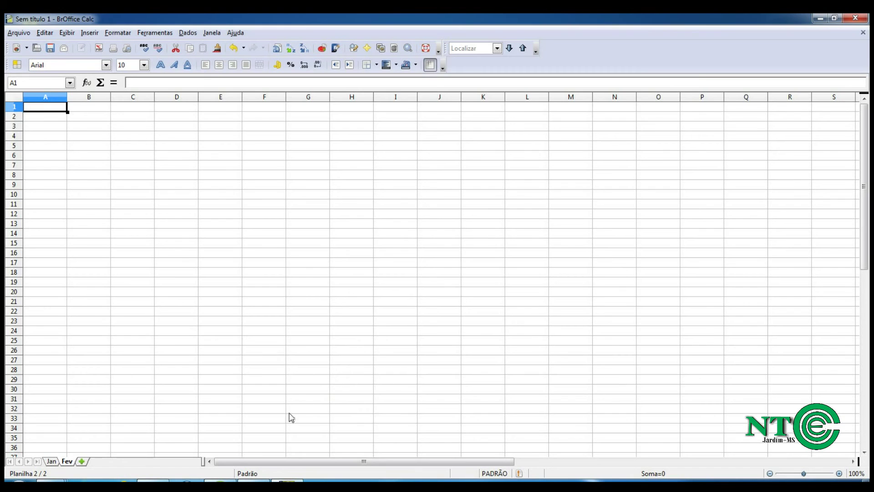
- Scroll through the Fev sheet horizontally and vertically to view its further columns and rows
{"action": "left_click_drag", "start_coordinate": [278, 461], "coordinate": [596, 470]}
{"action": "left_click_drag", "start_coordinate": [853, 461], "coordinate": [853, 461]}
{"action": "left_click_drag", "start_coordinate": [711, 463], "coordinate": [264, 454]}
{"action": "left_click_drag", "start_coordinate": [869, 134], "coordinate": [869, 248]}
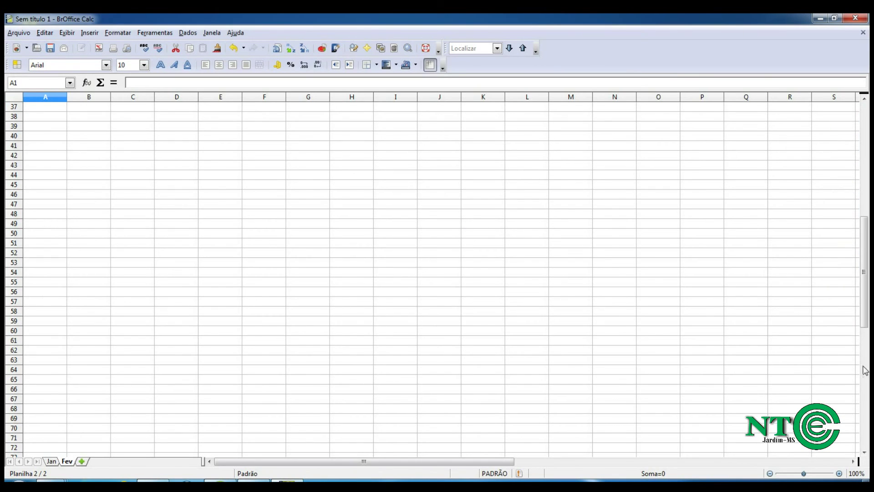
{"action": "left_click", "coordinate": [864, 452]}
{"action": "left_click", "coordinate": [866, 454]}
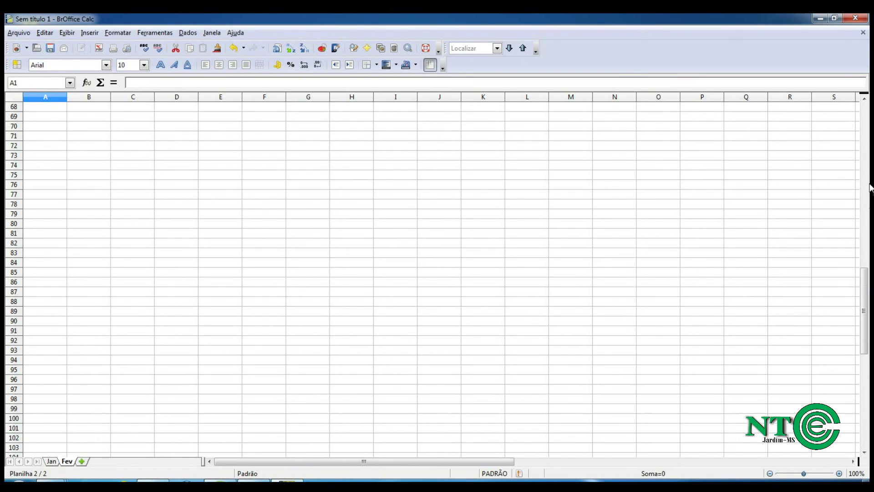
{"action": "left_click", "coordinate": [865, 110]}
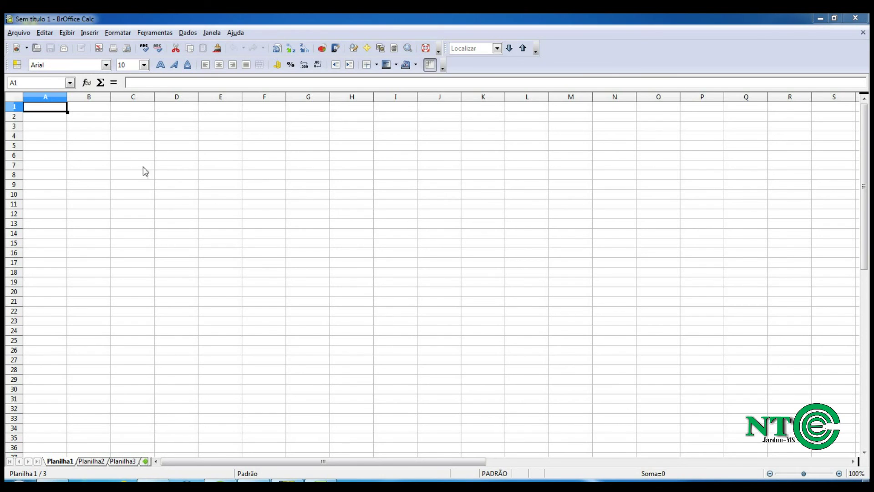
{"action": "left_click", "coordinate": [54, 117]}
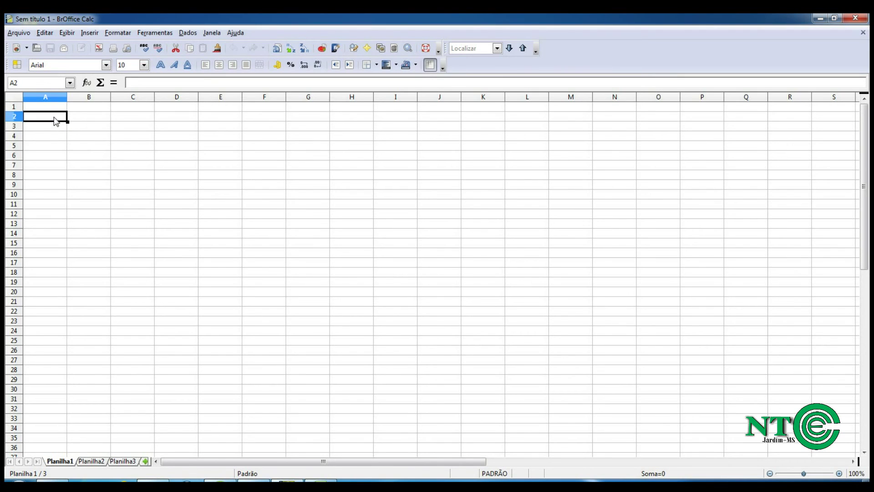
{"action": "left_click", "coordinate": [84, 110]}
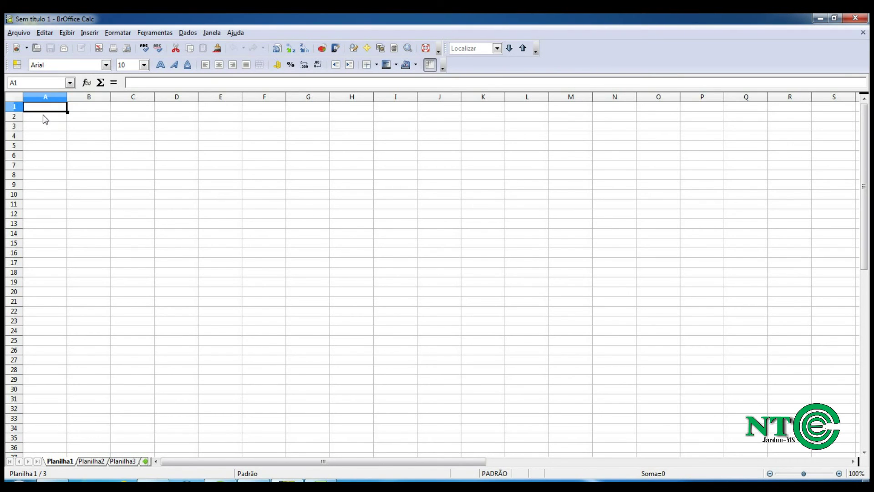
{"action": "left_click", "coordinate": [44, 117]}
{"action": "left_click", "coordinate": [84, 119]}
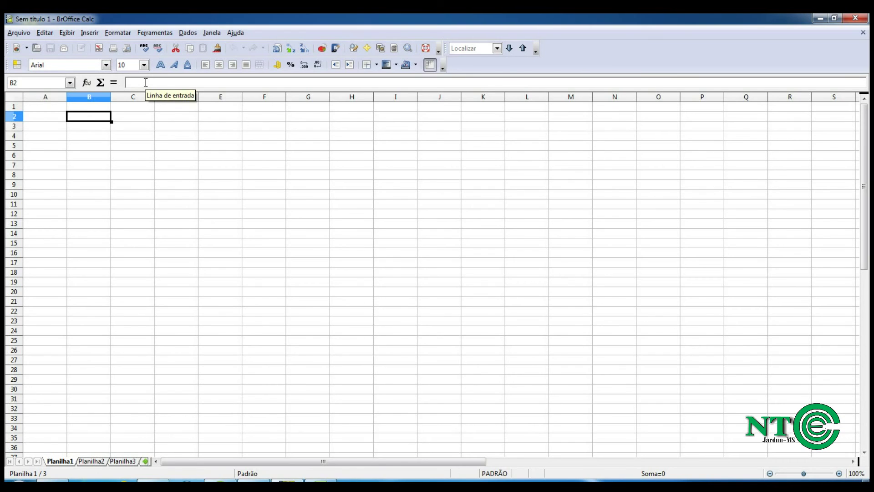
{"action": "left_click", "coordinate": [54, 122]}
{"action": "left_click", "coordinate": [55, 109]}
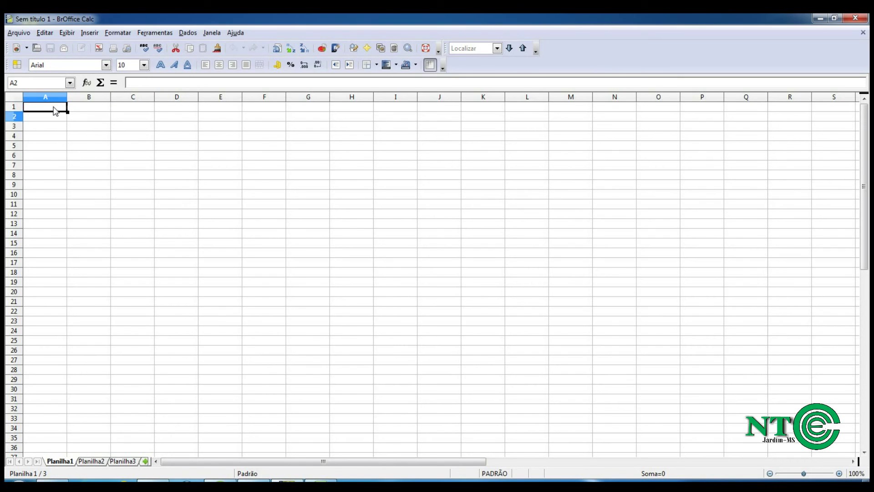
- Enter a person's full name in cell A2 and another person's full name in cell A3
{"action": "left_click", "coordinate": [78, 111]}
{"action": "type", "text": "J"}
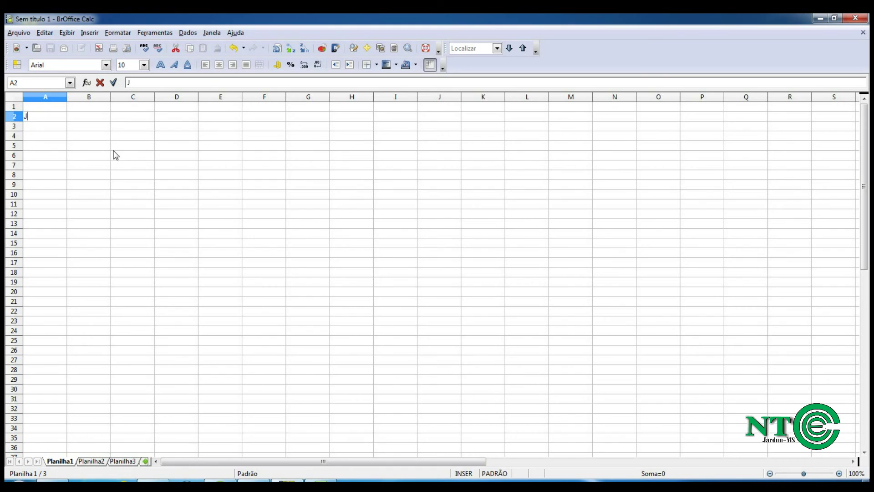
{"action": "type", "text": "oão da Silva"}
{"action": "key", "text": "Return"}
{"action": "type", "text": "m"}
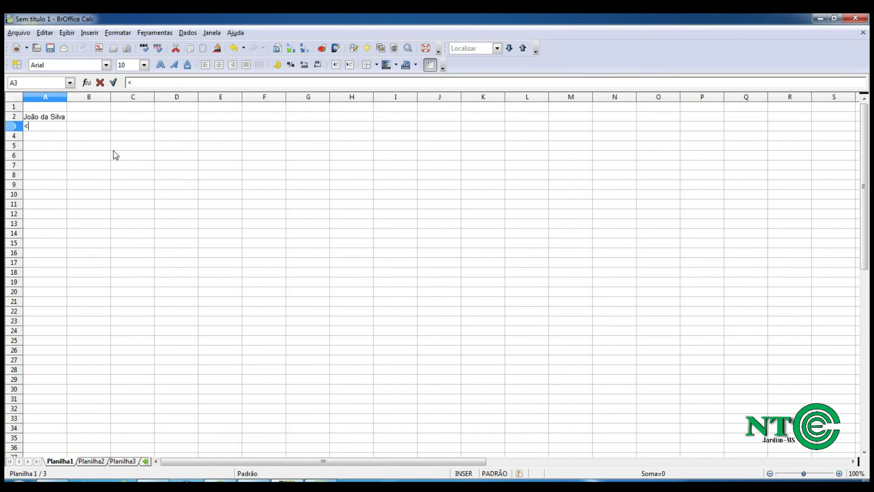
{"action": "key", "text": "BackSpace"}
{"action": "type", "text": "Maria de Jesus"}
{"action": "key", "text": "Return"}
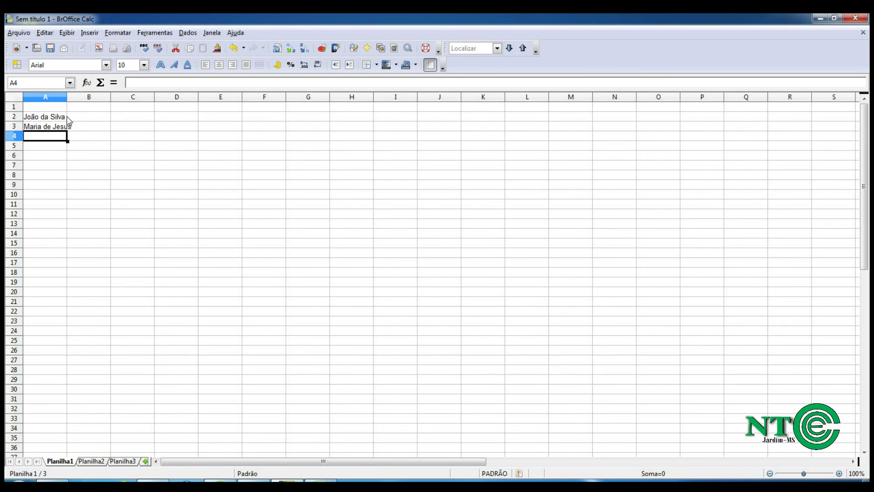
- Enter the number 12 in cell B3, next to the second name
{"action": "left_click", "coordinate": [89, 128]}
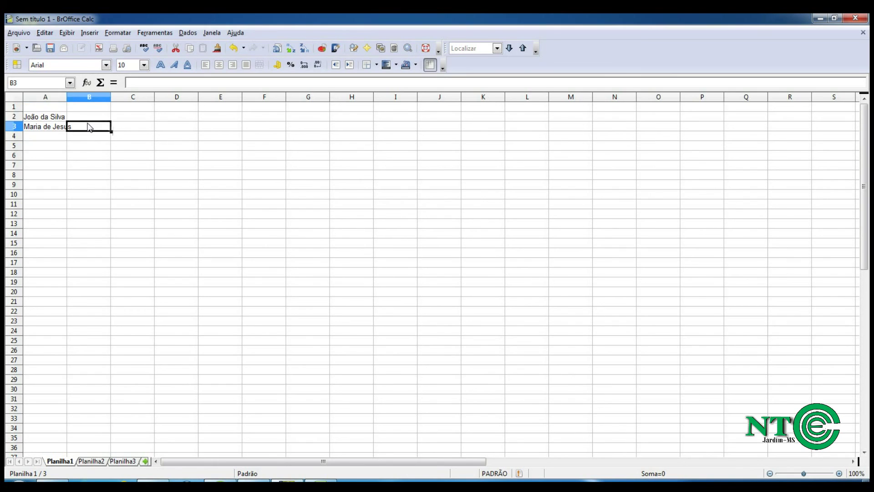
{"action": "left_click", "coordinate": [65, 128]}
{"action": "left_click", "coordinate": [75, 130]}
{"action": "type", "text": "12"}
{"action": "key", "text": "Return"}
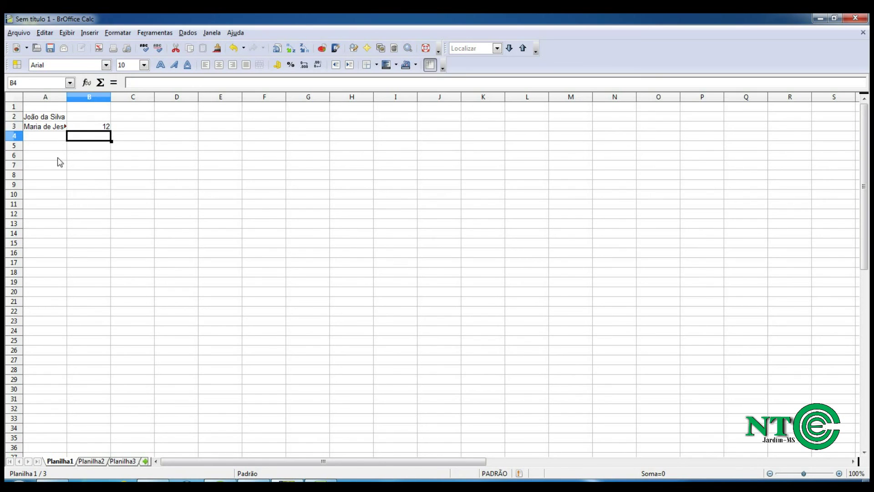
- Increase column A's width through the column width settings so the full name in A3 fits
{"action": "left_click", "coordinate": [61, 128]}
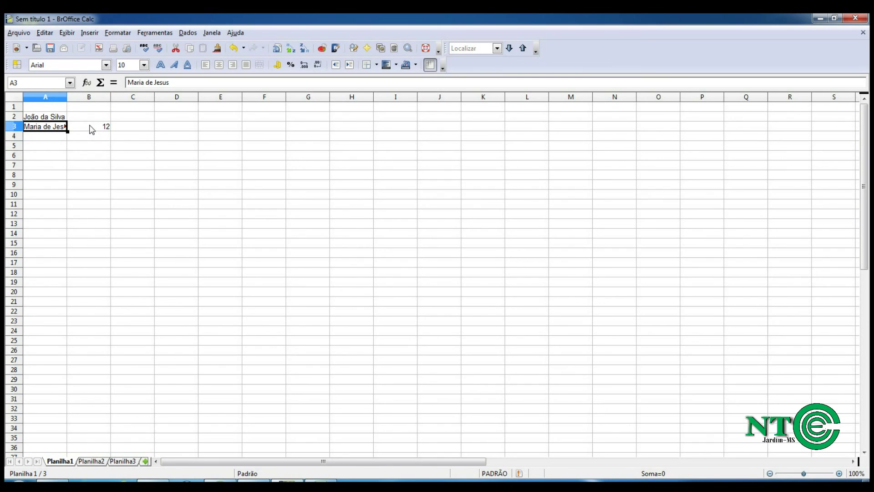
{"action": "left_click", "coordinate": [62, 98]}
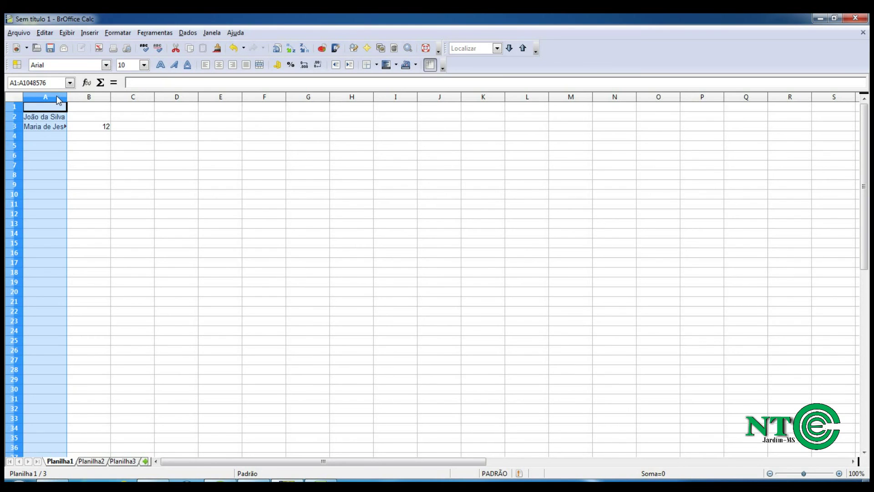
{"action": "left_click", "coordinate": [117, 32]}
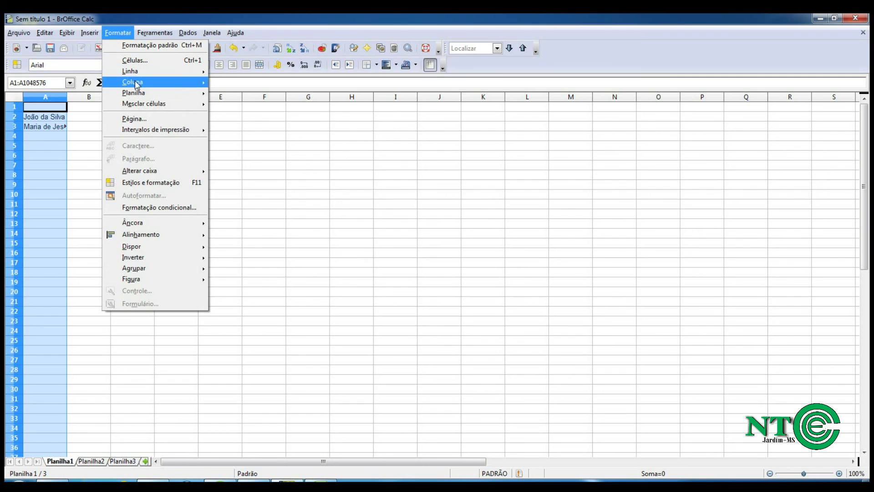
{"action": "mouse_move", "coordinate": [138, 85]}
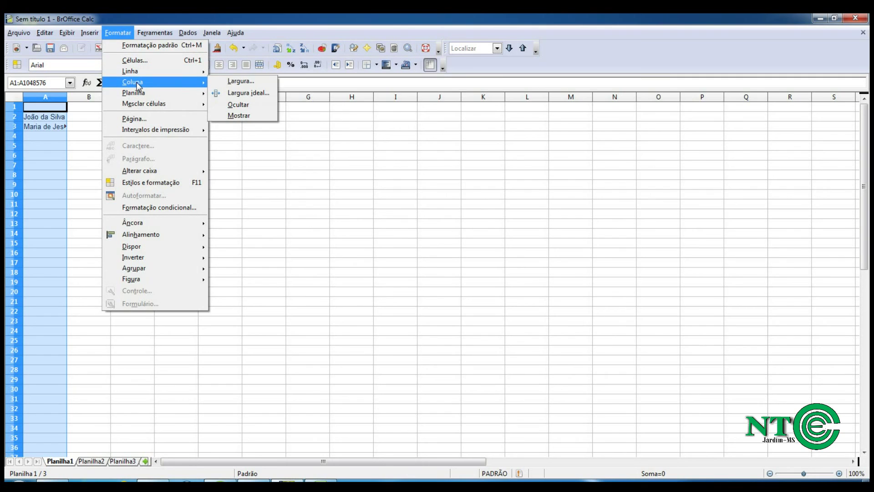
{"action": "left_click", "coordinate": [220, 82]}
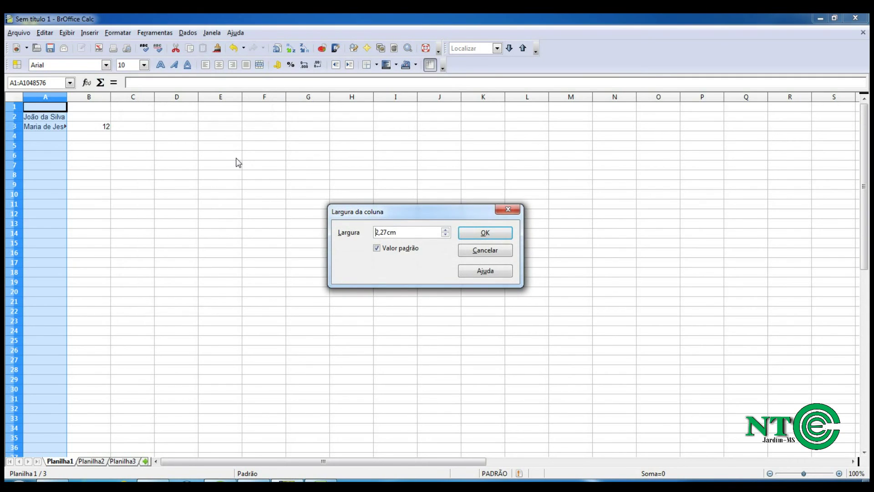
{"action": "left_click", "coordinate": [445, 229]}
{"action": "left_click", "coordinate": [445, 230]}
{"action": "left_click", "coordinate": [445, 229]}
{"action": "left_click", "coordinate": [445, 230]}
{"action": "left_click", "coordinate": [467, 234]}
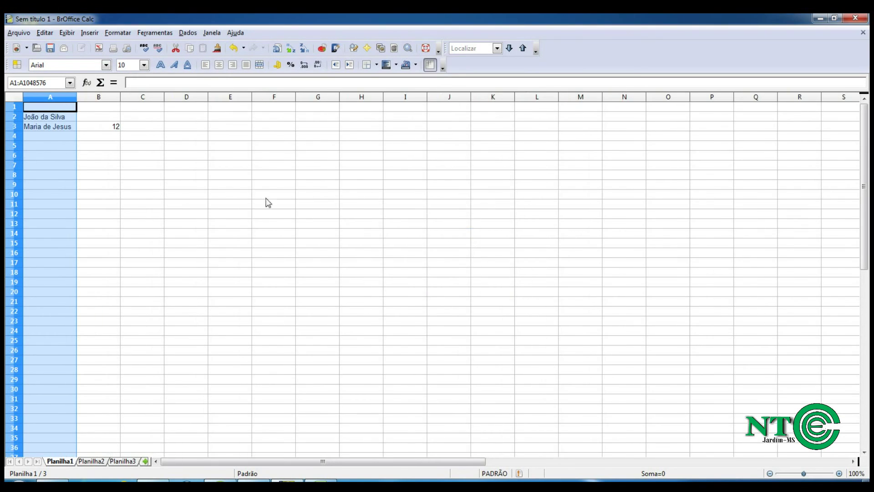
- Widen column A by hand to about 4 cm and check its width in the column width settings
{"action": "left_click", "coordinate": [61, 127]}
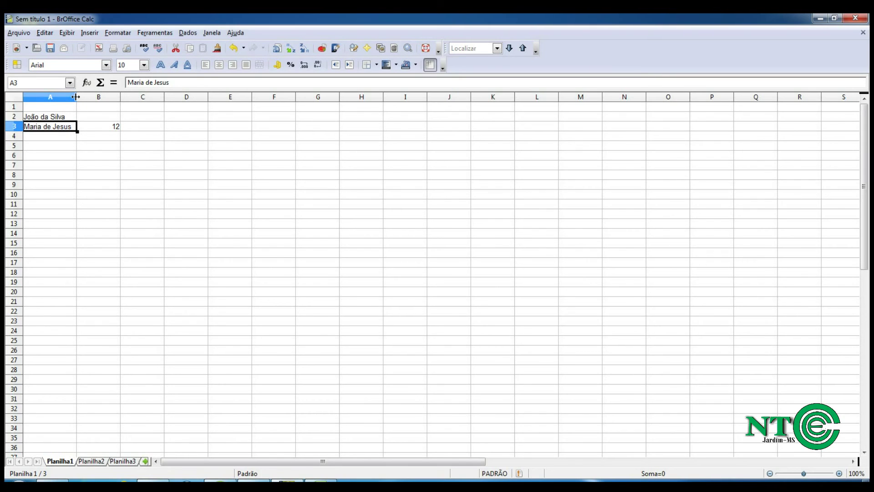
{"action": "left_click_drag", "start_coordinate": [76, 97], "coordinate": [100, 96]}
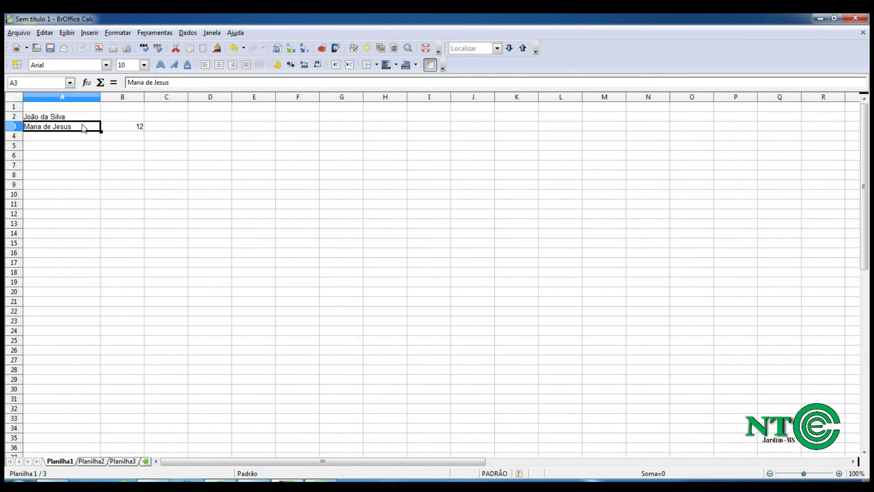
{"action": "left_click", "coordinate": [127, 32]}
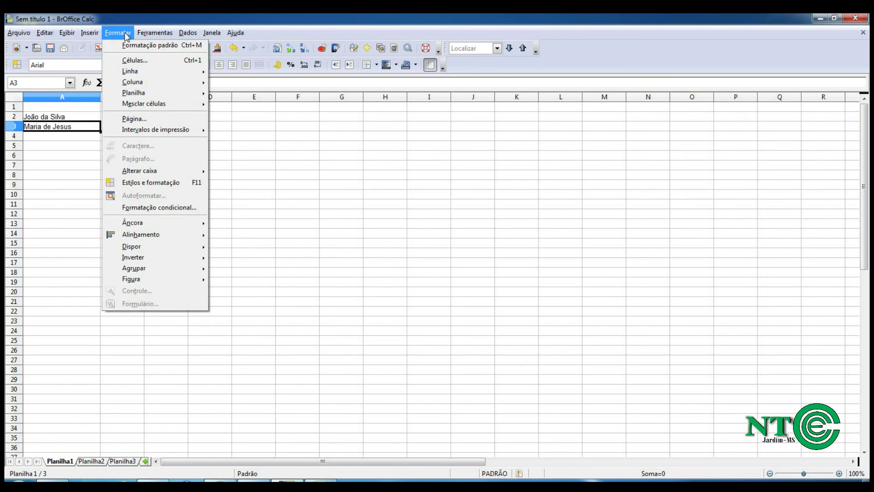
{"action": "mouse_move", "coordinate": [144, 86]}
{"action": "left_click", "coordinate": [236, 81]}
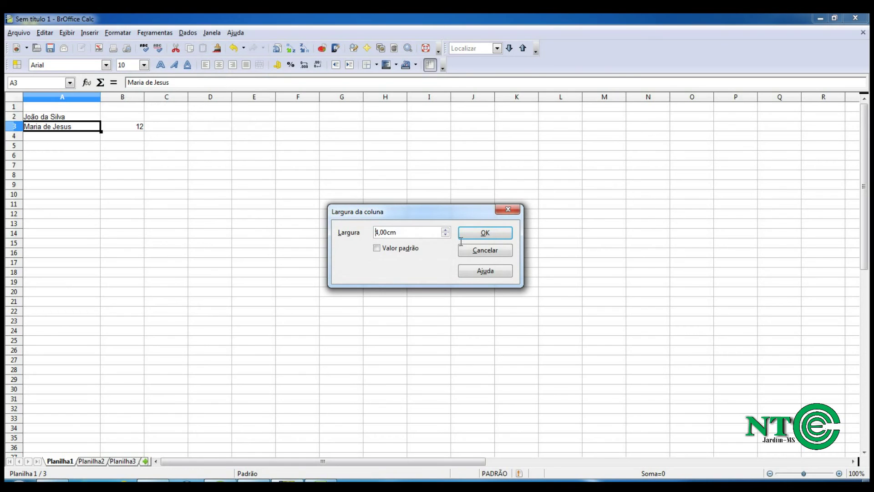
{"action": "left_click", "coordinate": [475, 257]}
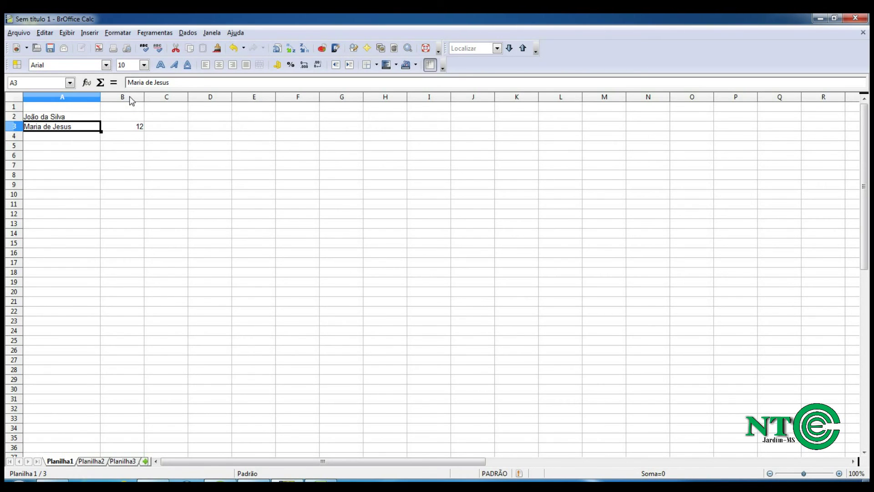
- Narrow columns B through E together to one equal, smaller width
{"action": "left_click_drag", "start_coordinate": [130, 97], "coordinate": [251, 100]}
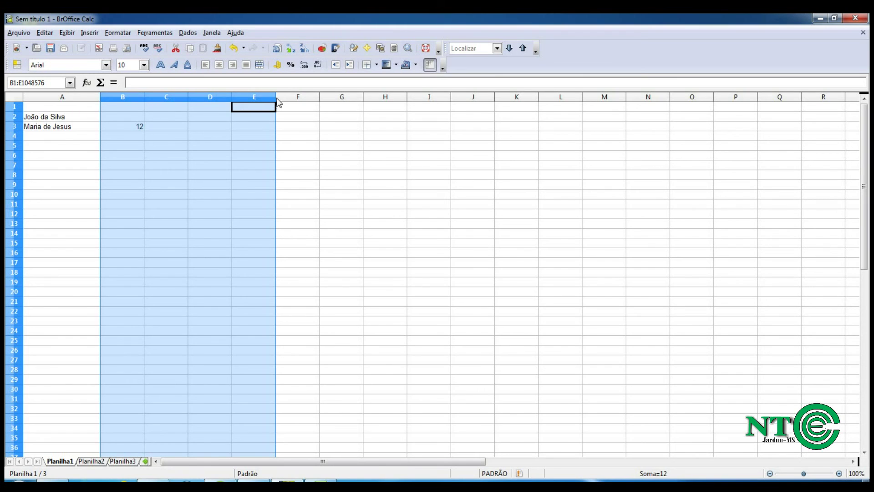
{"action": "left_click_drag", "start_coordinate": [275, 97], "coordinate": [260, 97]}
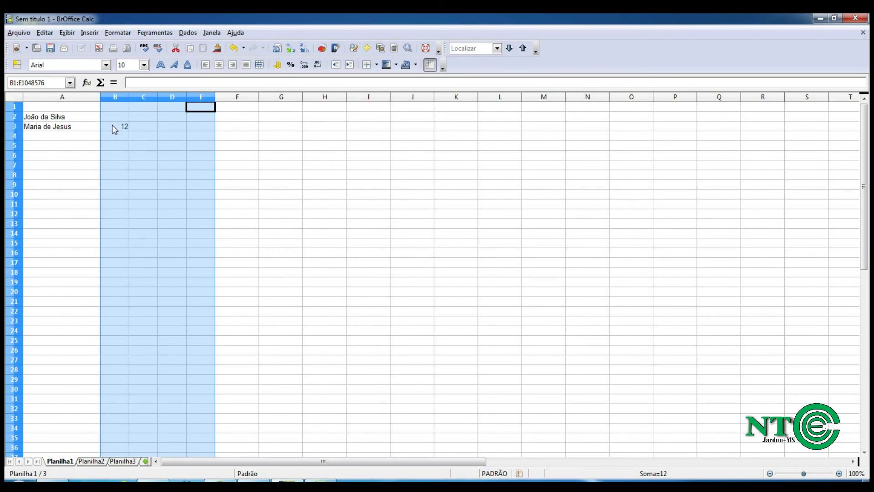
- Continue the name list with one more person's name in cell A4 and another in A5
{"action": "left_click", "coordinate": [75, 139]}
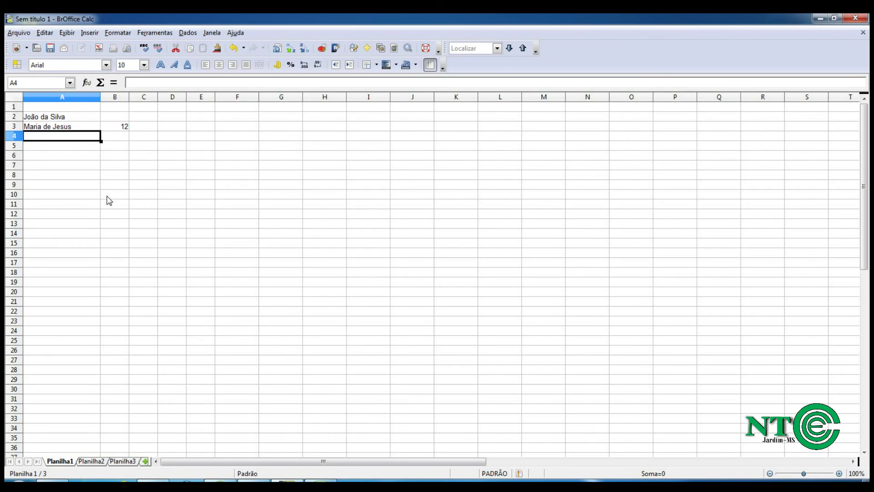
{"action": "type", "text": "Jos"}
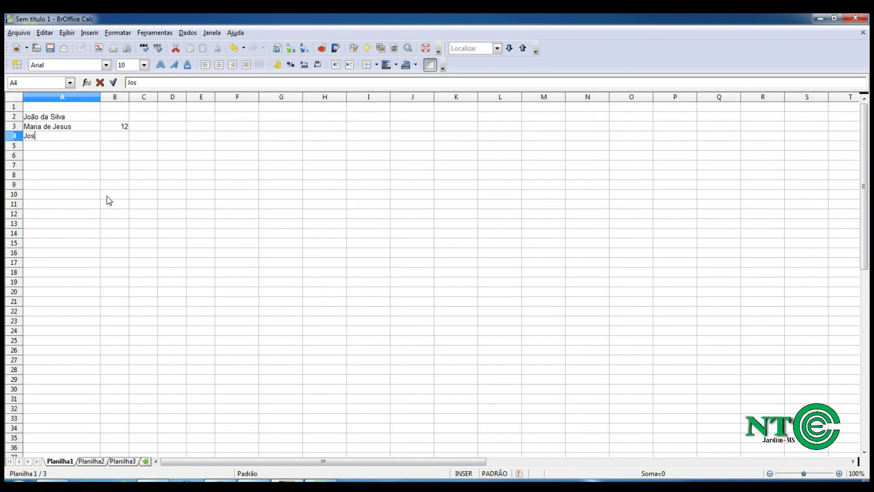
{"action": "type", "text": "é Alves"}
{"action": "key", "text": "Return"}
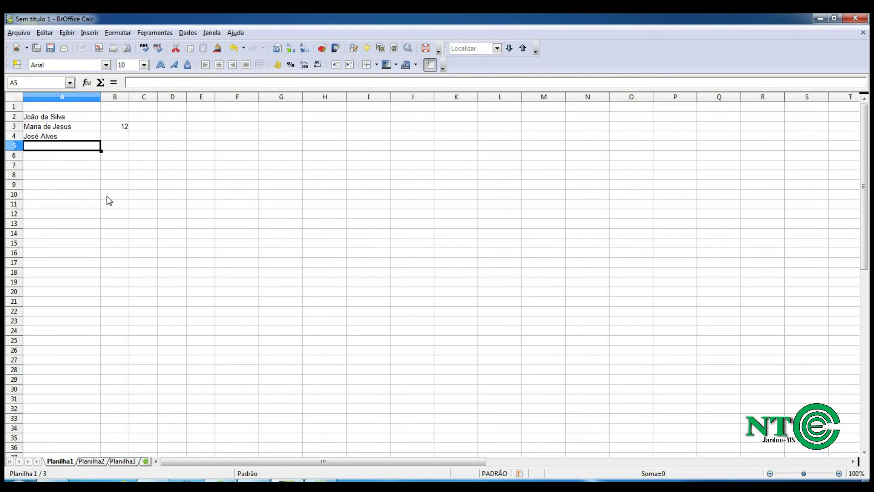
{"action": "type", "text": "Marcia"}
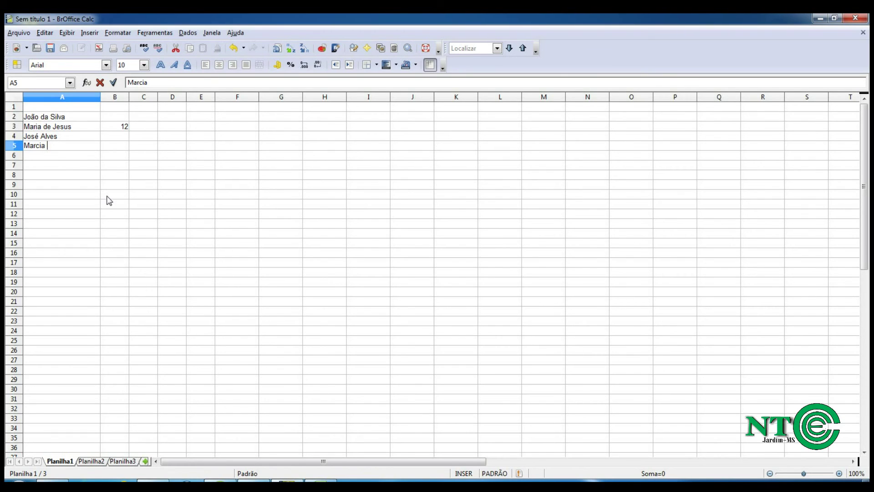
{"action": "type", "text": " Regina"}
{"action": "key", "text": "Return"}
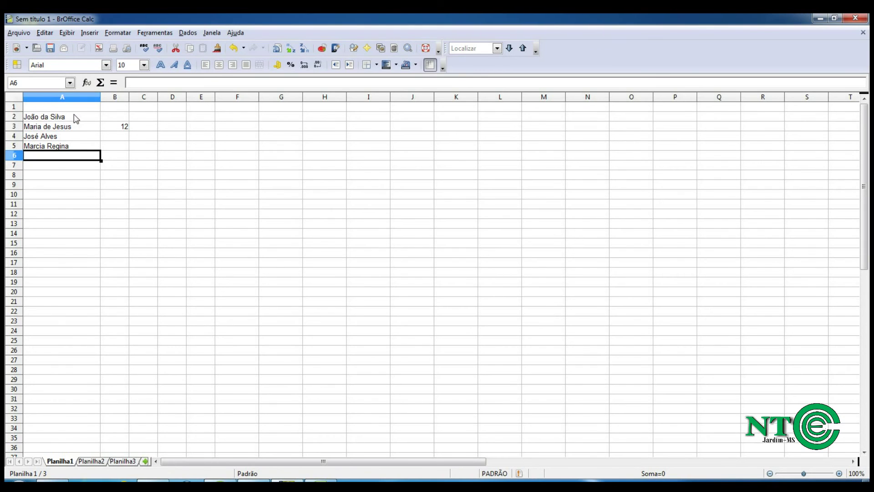
- Format the names in A2:A5 with the Arial Black font at size 15
{"action": "left_click_drag", "start_coordinate": [74, 114], "coordinate": [76, 139]}
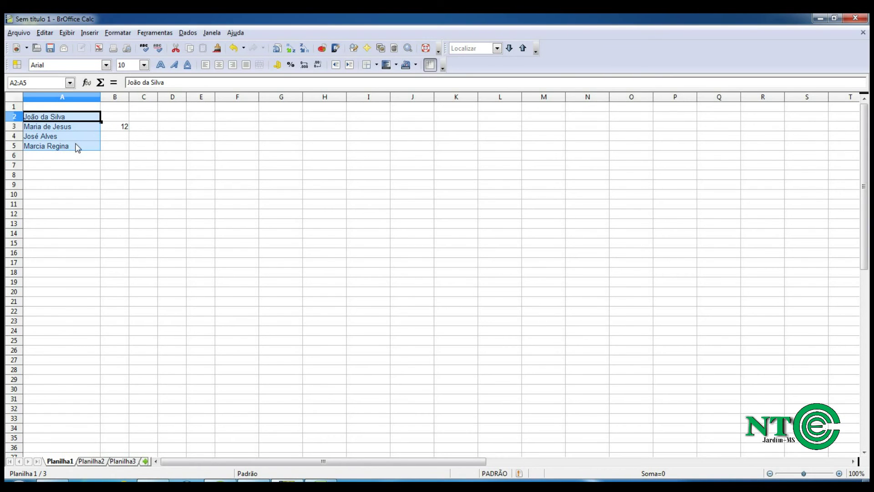
{"action": "left_click_drag", "start_coordinate": [78, 147], "coordinate": [77, 147]}
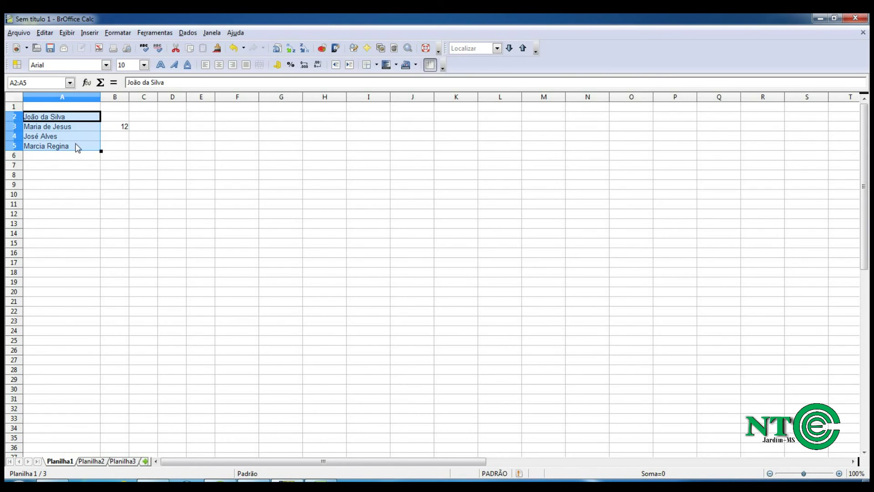
{"action": "left_click", "coordinate": [122, 35]}
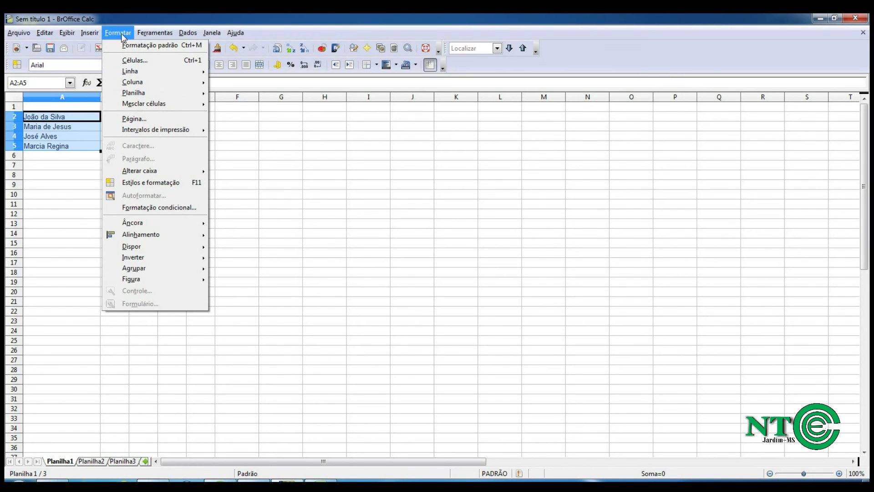
{"action": "left_click", "coordinate": [129, 63]}
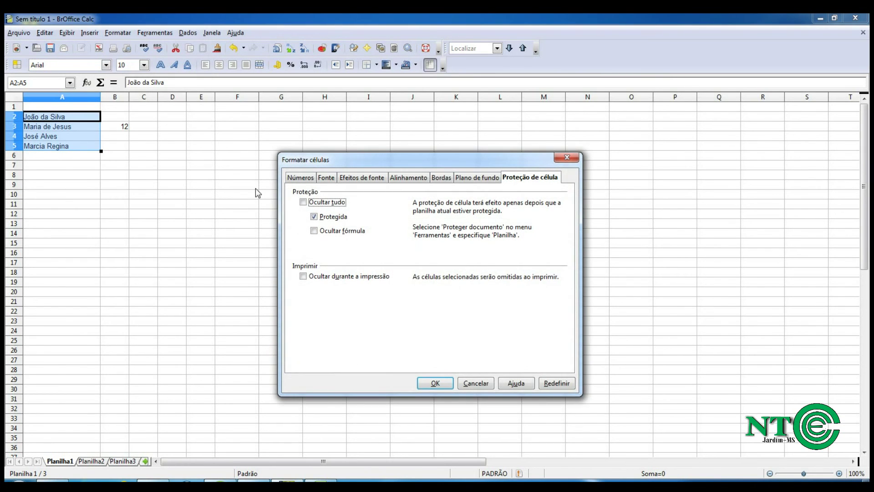
{"action": "left_click", "coordinate": [326, 178]}
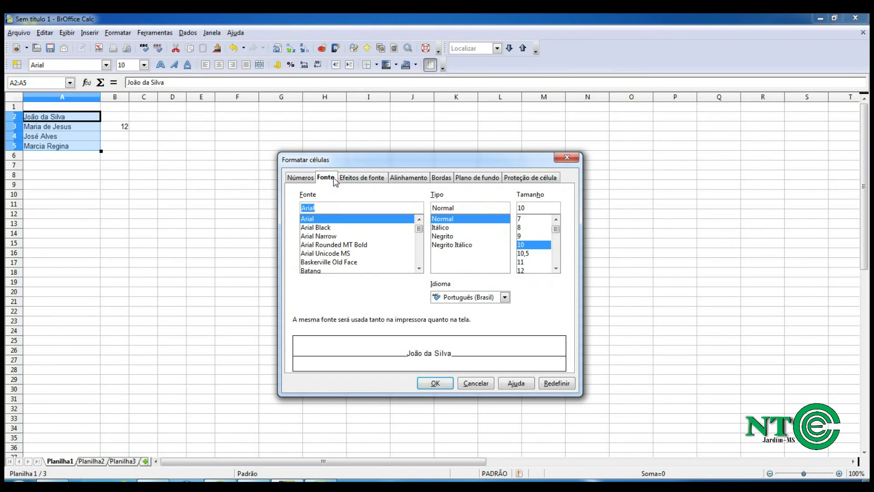
{"action": "left_click", "coordinate": [330, 226]}
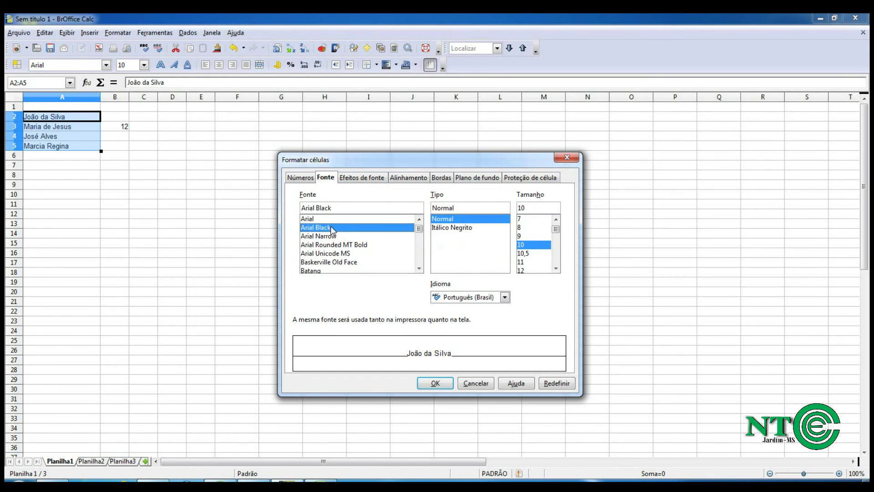
{"action": "left_click", "coordinate": [556, 268]}
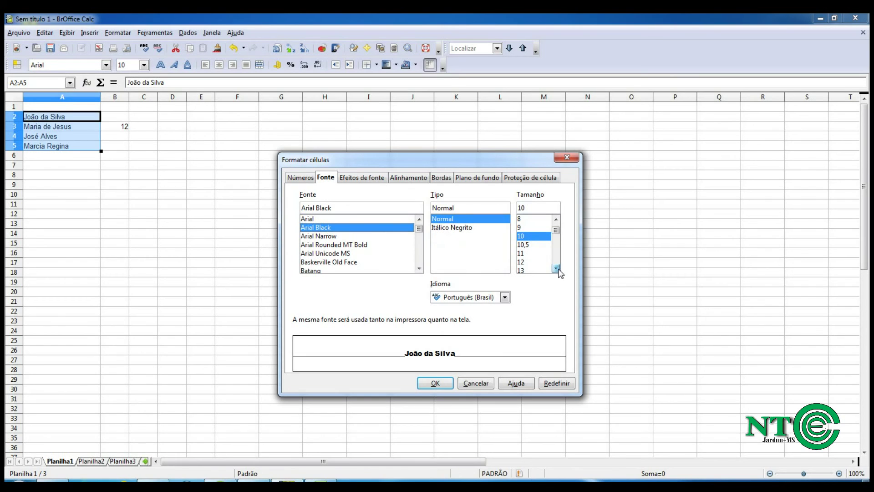
{"action": "left_click", "coordinate": [532, 262]}
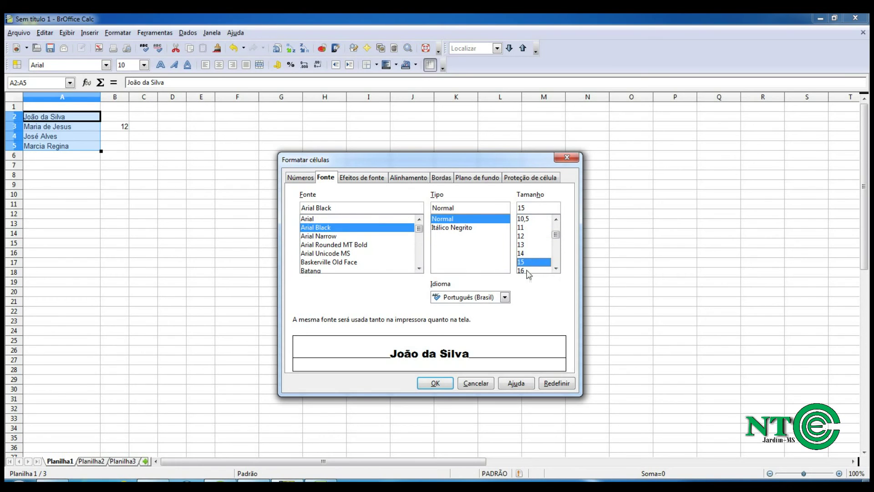
{"action": "left_click", "coordinate": [444, 385]}
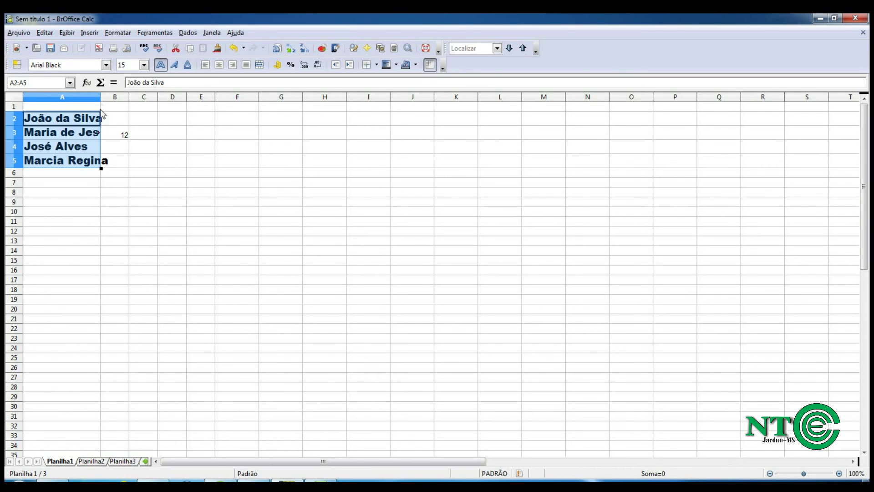
- Widen column A until the enlarged names fit and make row 5 taller by hand
{"action": "left_click_drag", "start_coordinate": [101, 97], "coordinate": [164, 97]}
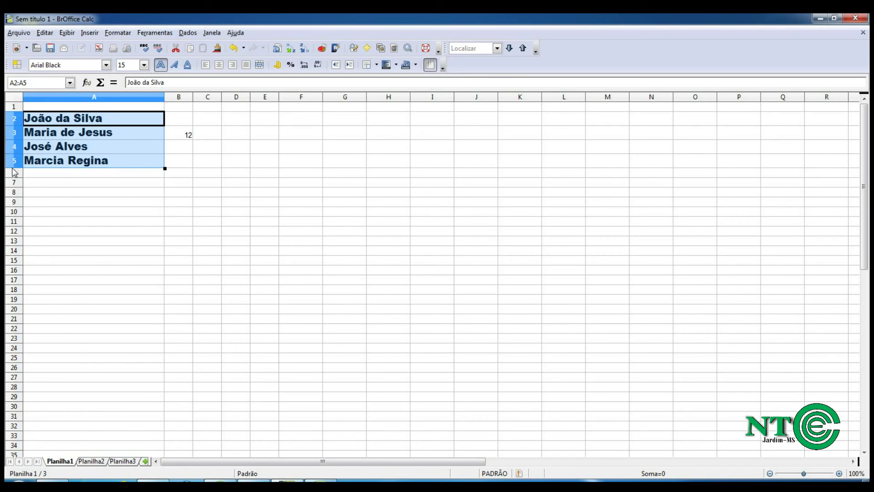
{"action": "left_click_drag", "start_coordinate": [13, 169], "coordinate": [13, 173]}
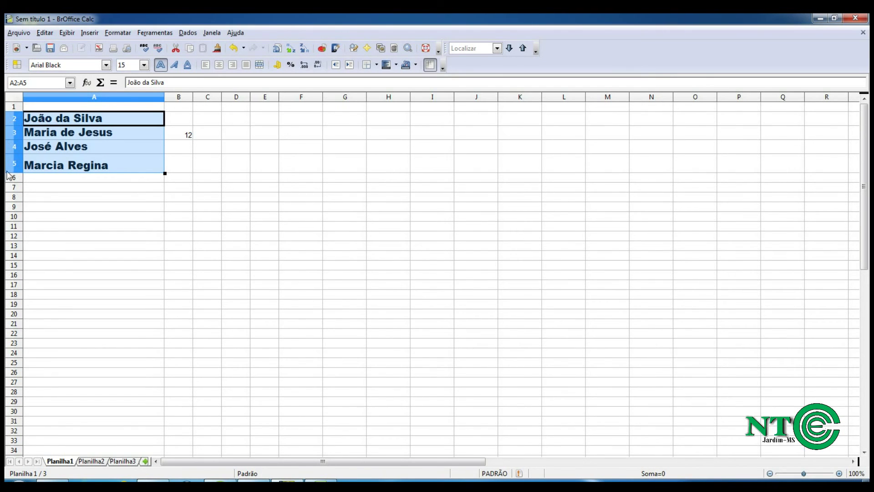
{"action": "left_click_drag", "start_coordinate": [14, 173], "coordinate": [15, 179]}
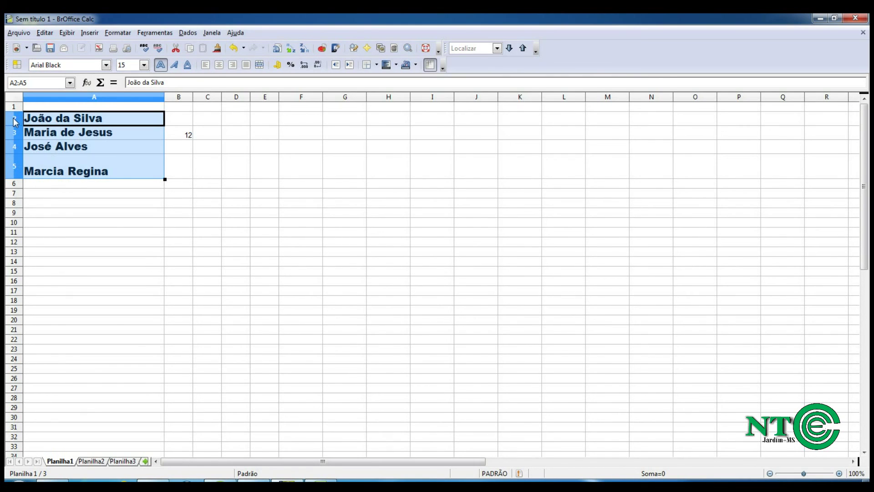
- Increase the height of rows 2 through 5 together to one equal, taller size
{"action": "left_click_drag", "start_coordinate": [15, 121], "coordinate": [16, 163]}
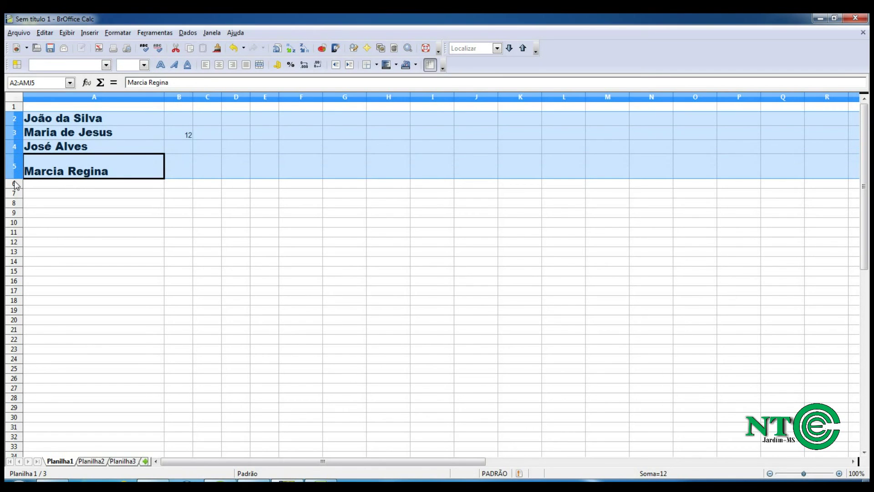
{"action": "left_click_drag", "start_coordinate": [15, 180], "coordinate": [16, 185]}
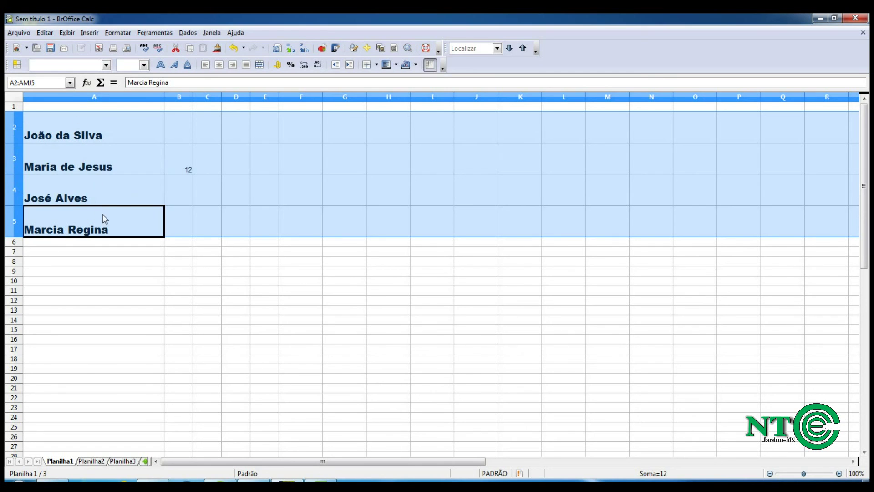
{"action": "left_click", "coordinate": [138, 227]}
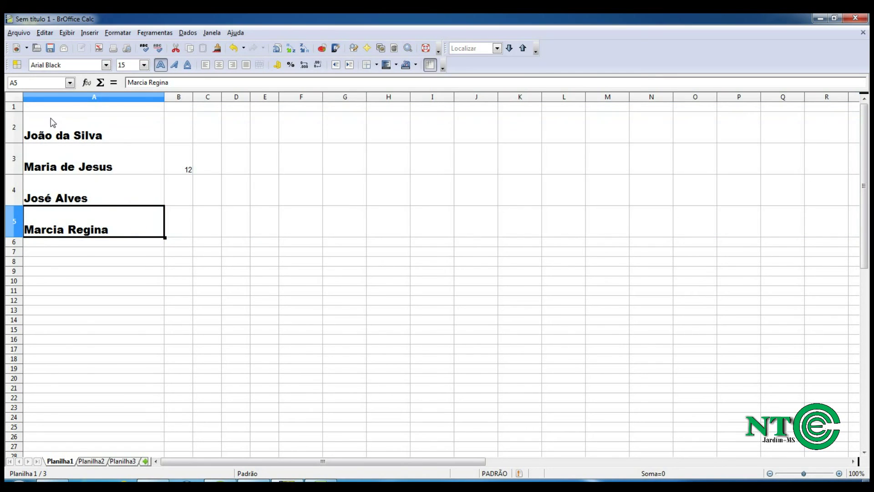
{"action": "left_click", "coordinate": [103, 123]}
{"action": "left_click_drag", "start_coordinate": [103, 119], "coordinate": [137, 224]}
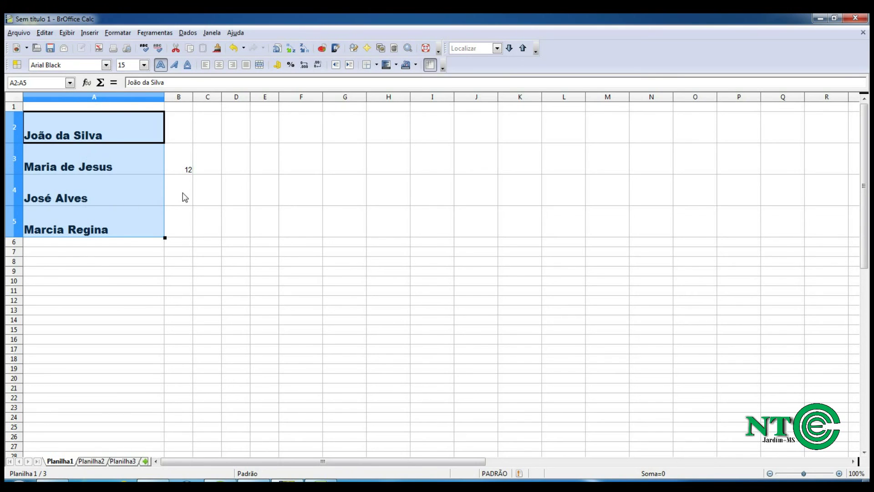
{"action": "left_click", "coordinate": [143, 195]}
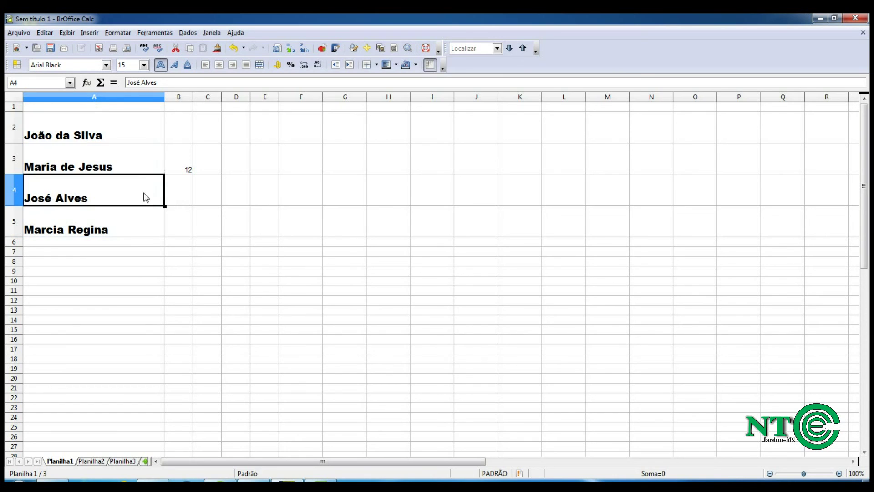
{"action": "left_click", "coordinate": [133, 160]}
{"action": "left_click", "coordinate": [135, 136]}
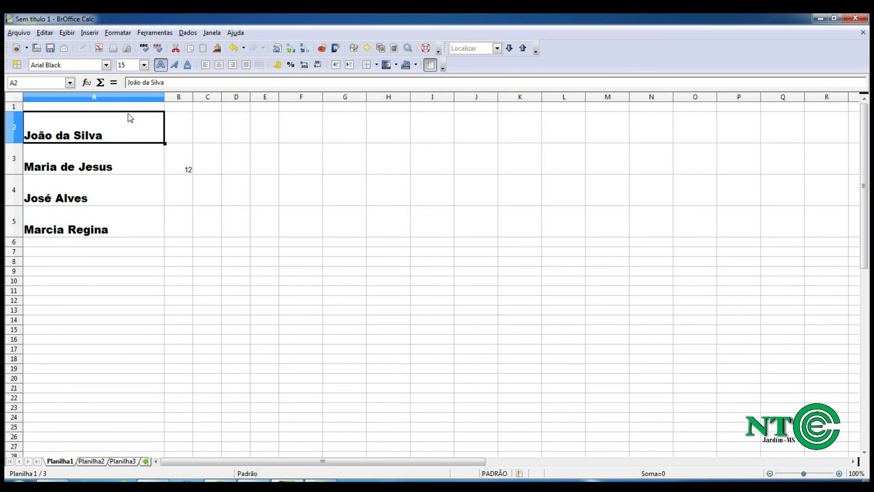
- Make row 1 taller and enter the heading "Nomes" in cell A1
{"action": "left_click_drag", "start_coordinate": [20, 111], "coordinate": [22, 128]}
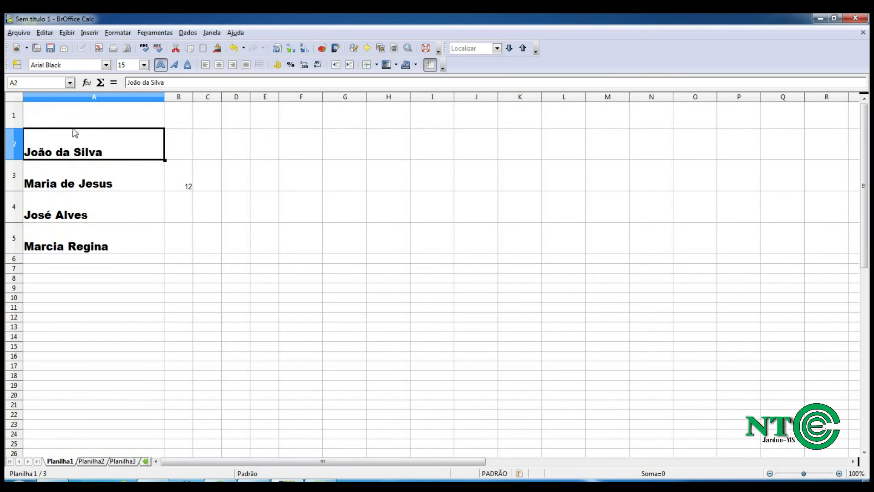
{"action": "left_click", "coordinate": [82, 113]}
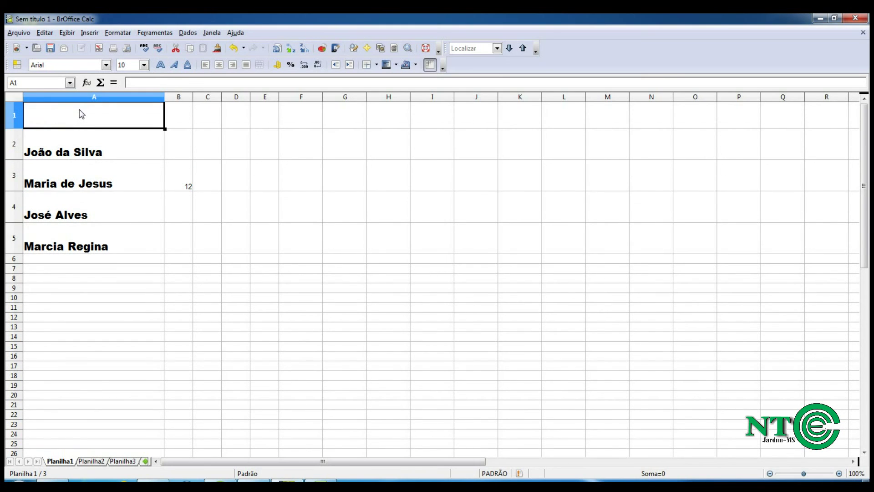
{"action": "type", "text": "No"}
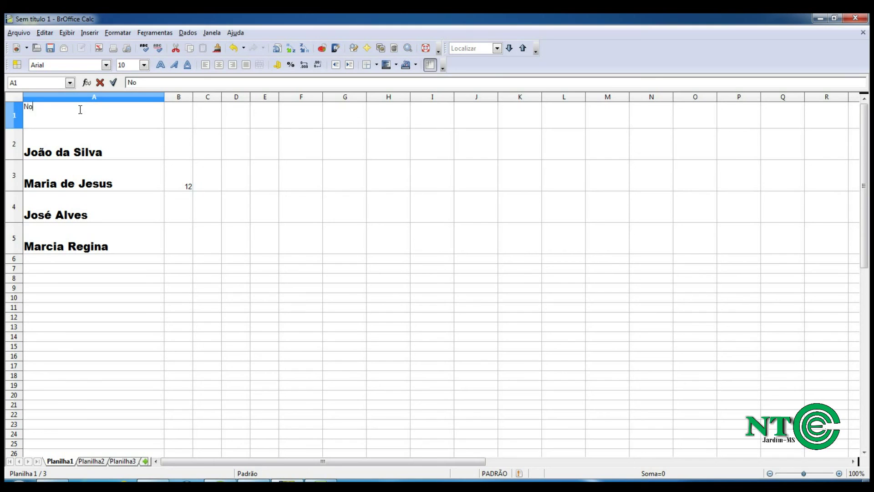
{"action": "type", "text": "mes"}
{"action": "key", "text": "Return"}
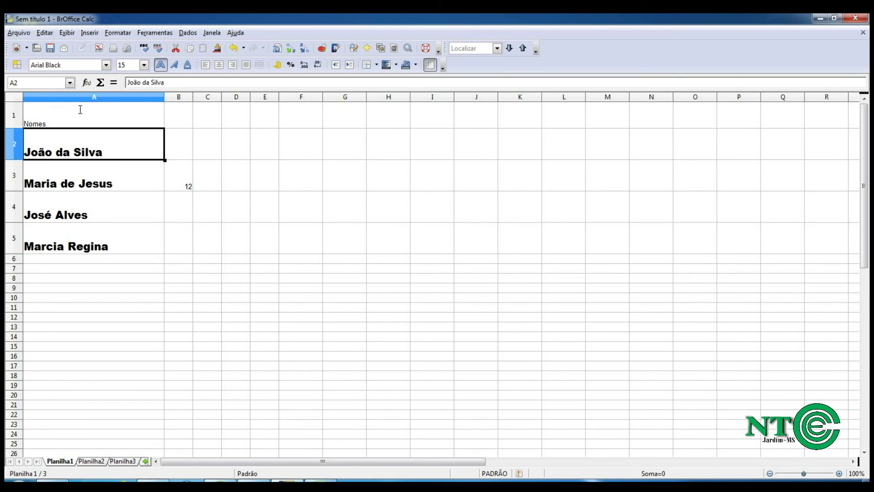
- Center the heading in A1 horizontally and format it in Arial Black at size 28
{"action": "left_click", "coordinate": [80, 109]}
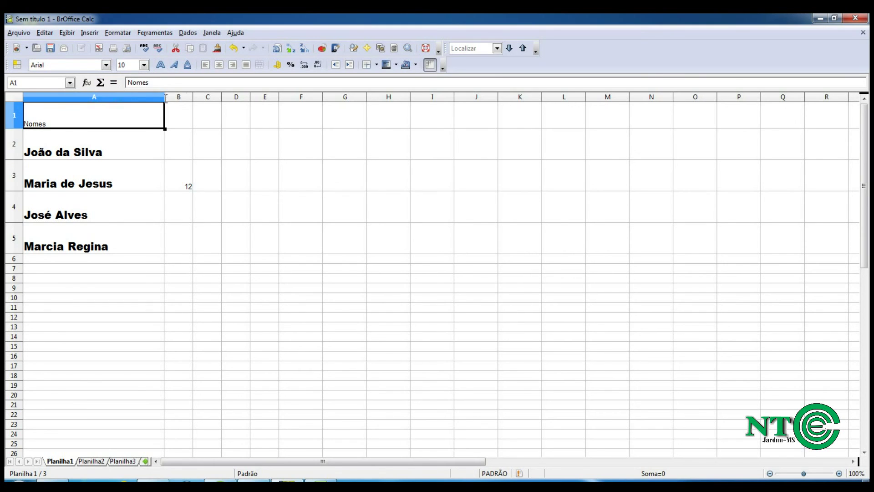
{"action": "left_click", "coordinate": [220, 65]}
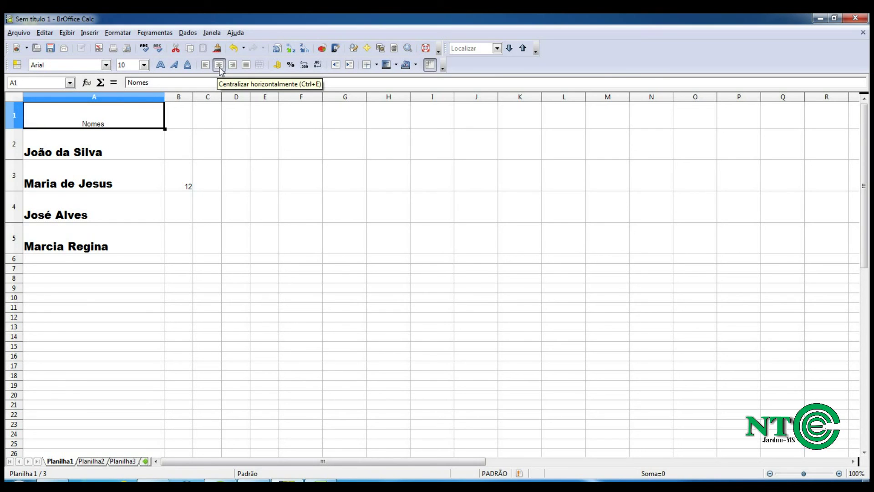
{"action": "left_click", "coordinate": [143, 65]}
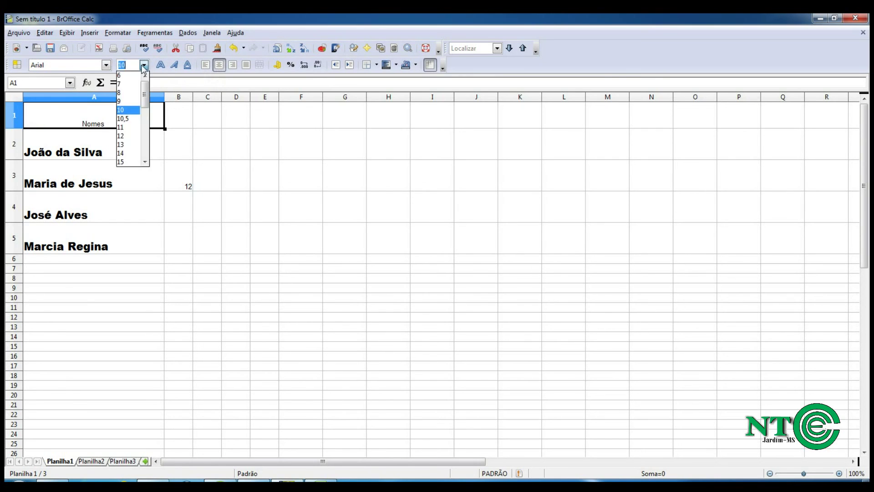
{"action": "left_click_drag", "start_coordinate": [147, 82], "coordinate": [147, 129]}
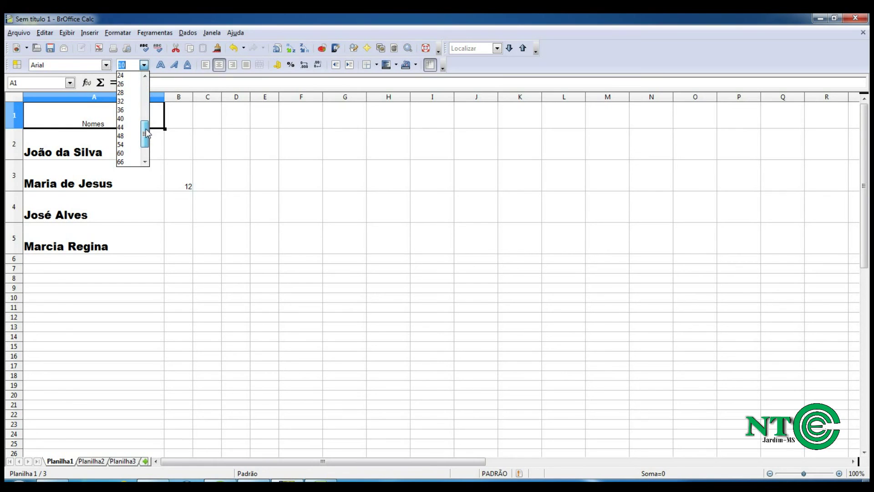
{"action": "left_click", "coordinate": [126, 94]}
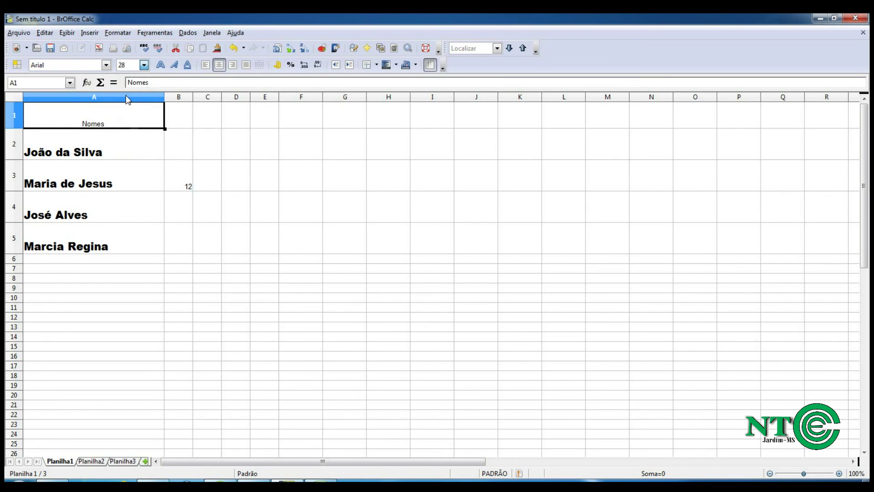
{"action": "left_click", "coordinate": [106, 65]}
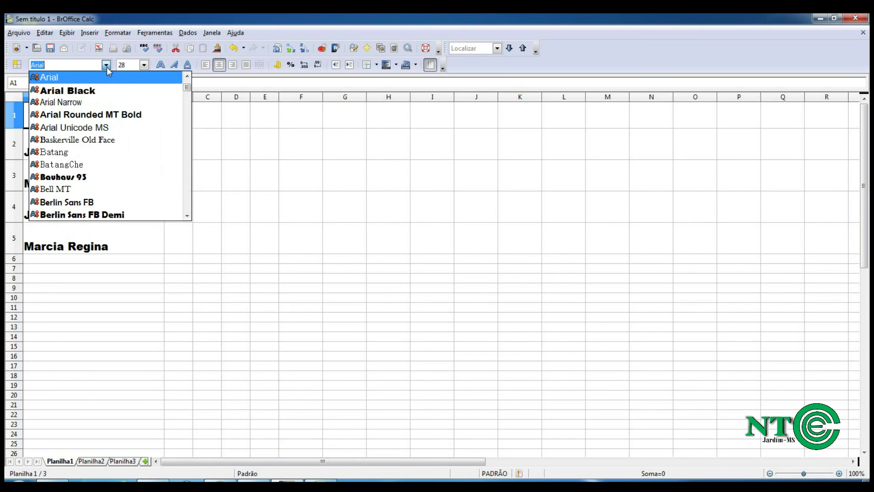
{"action": "left_click", "coordinate": [97, 91]}
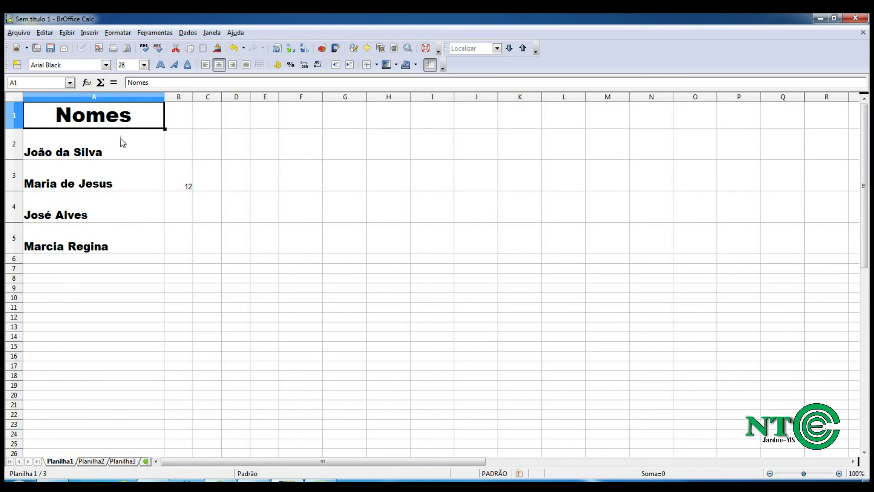
{"action": "left_click", "coordinate": [133, 149]}
{"action": "left_click", "coordinate": [129, 178]}
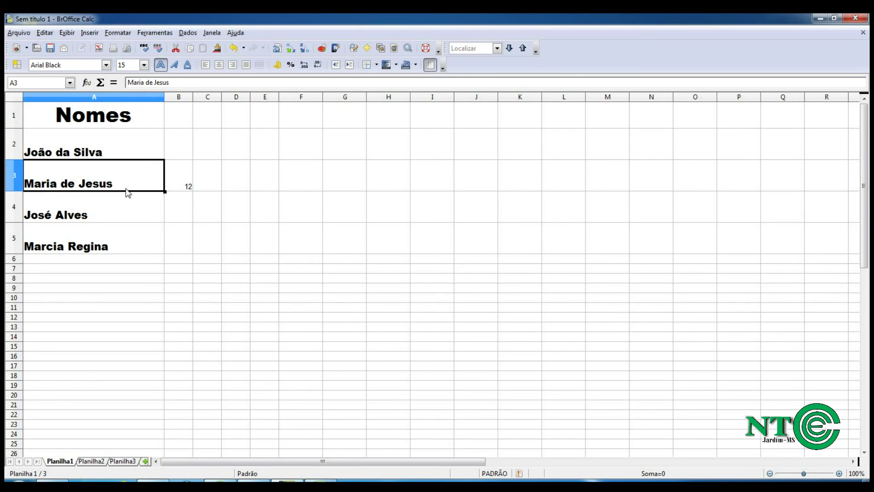
{"action": "left_click", "coordinate": [128, 213]}
{"action": "left_click", "coordinate": [123, 247]}
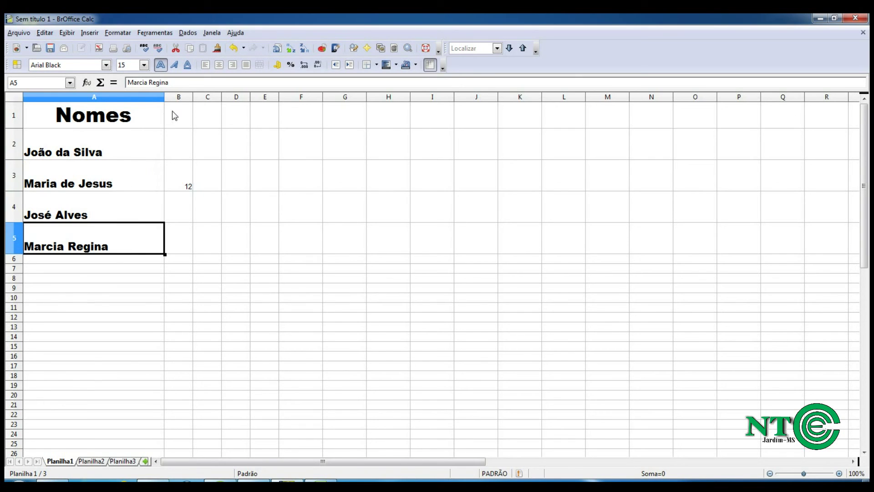
- For cells A1:A5, set the border line style to 2,60 pt and its color to Vermelho
{"action": "left_click_drag", "start_coordinate": [118, 117], "coordinate": [117, 244]}
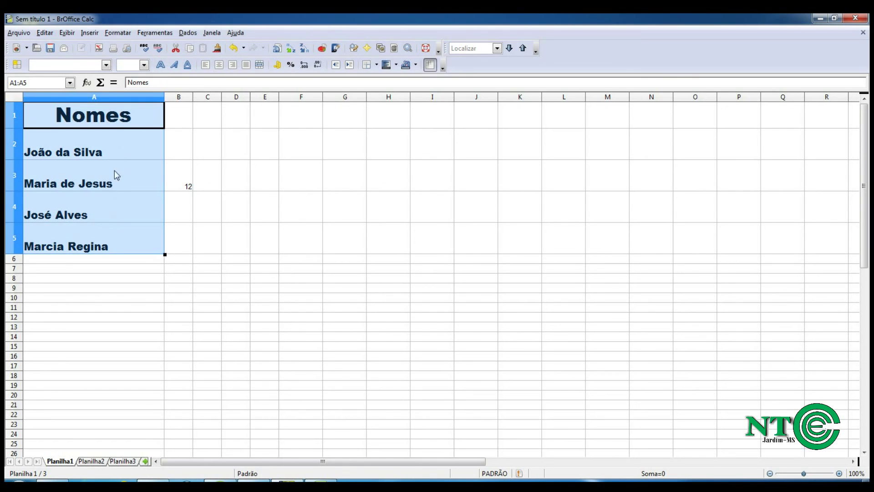
{"action": "left_click", "coordinate": [117, 33]}
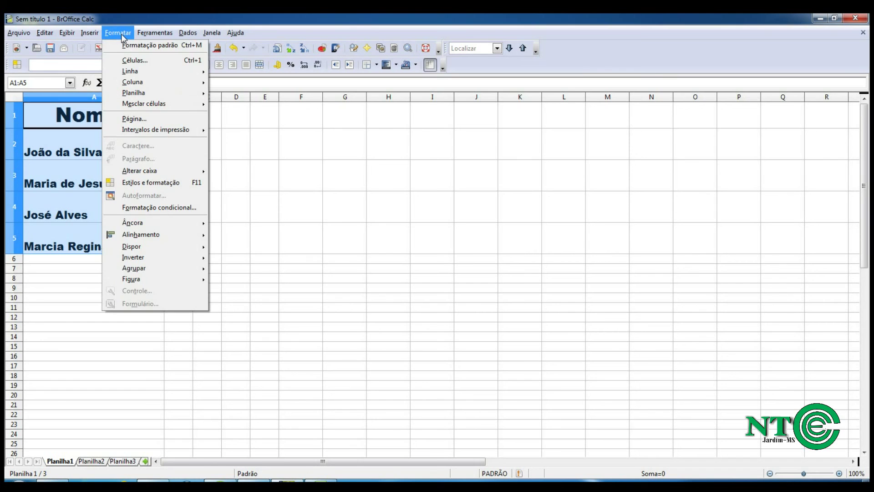
{"action": "left_click", "coordinate": [135, 60]}
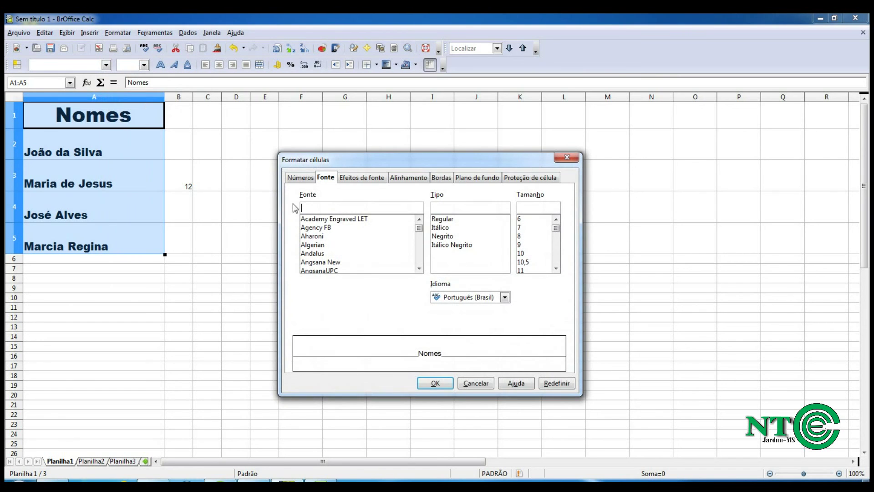
{"action": "left_click", "coordinate": [441, 182]}
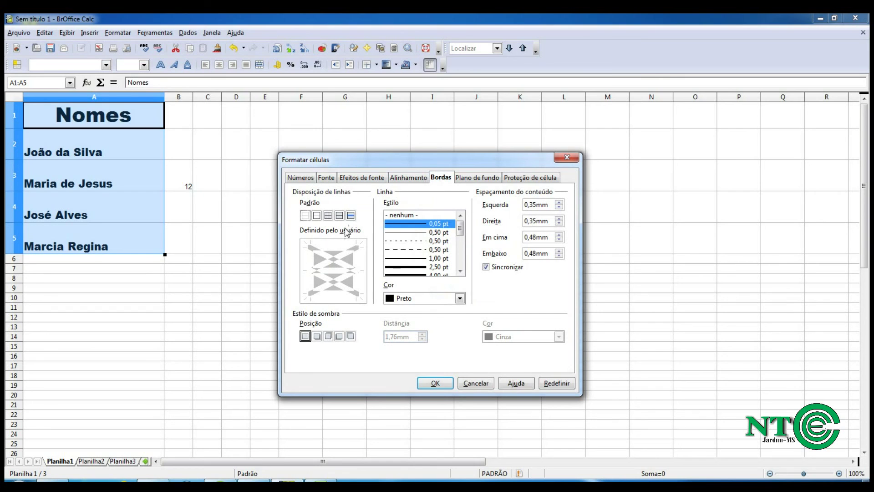
{"action": "left_click_drag", "start_coordinate": [461, 225], "coordinate": [461, 237]}
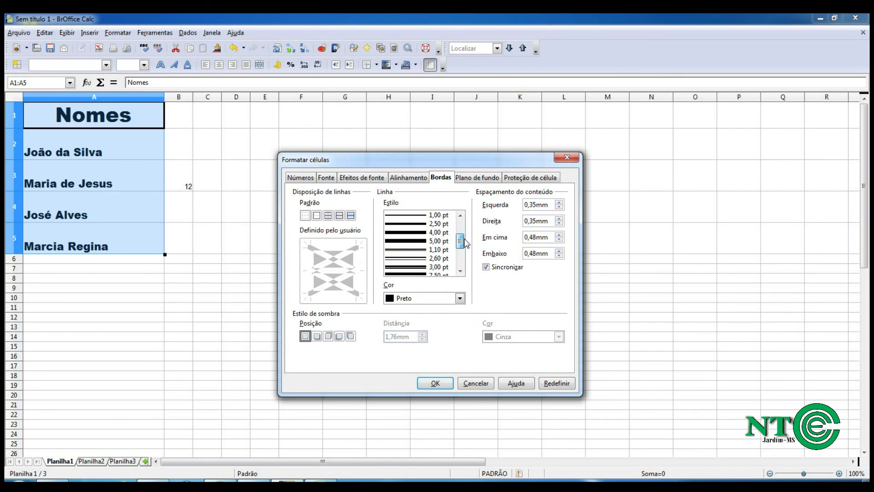
{"action": "left_click", "coordinate": [414, 259]}
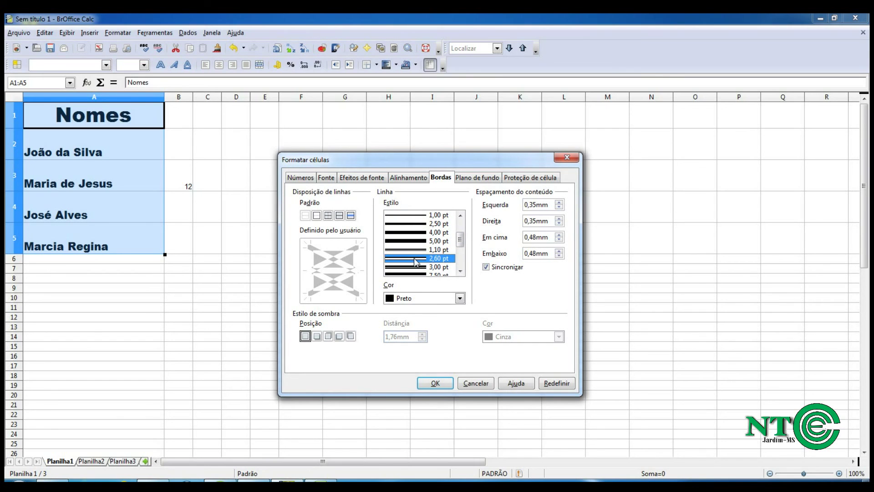
{"action": "left_click", "coordinate": [421, 301]}
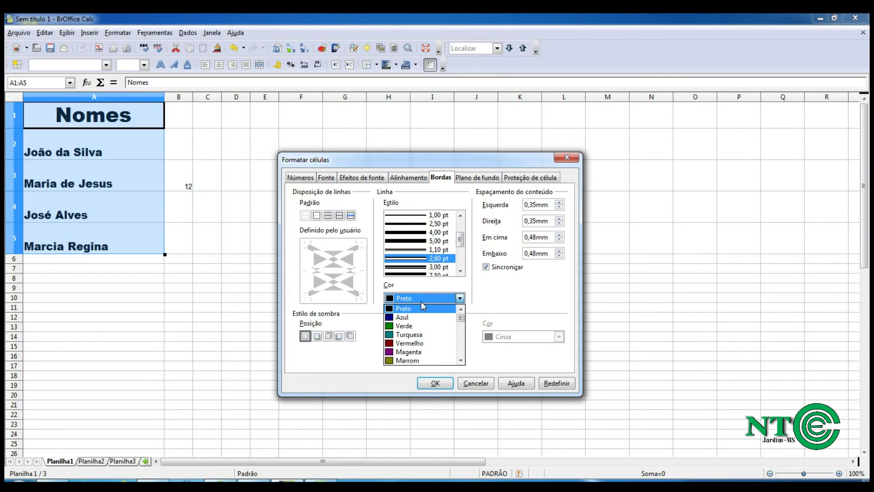
{"action": "left_click", "coordinate": [414, 343]}
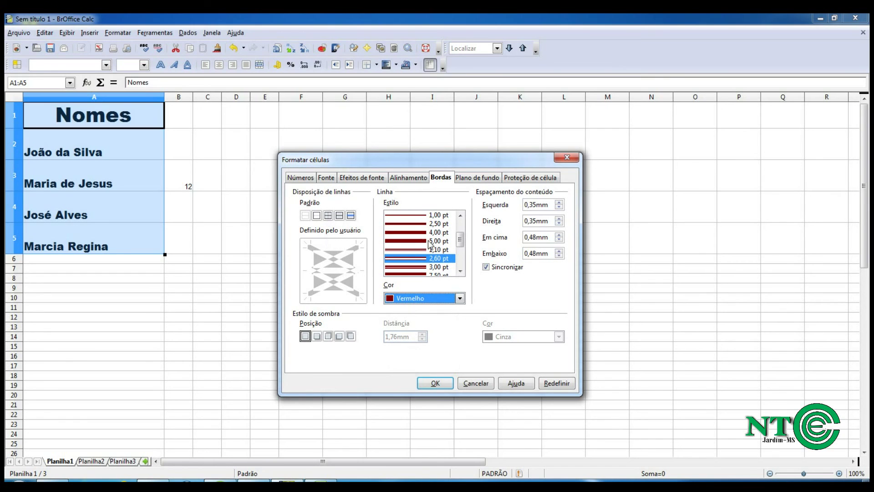
- Apply the upper and lower borders and all internal lines to cells A1:A5
{"action": "left_click", "coordinate": [328, 216]}
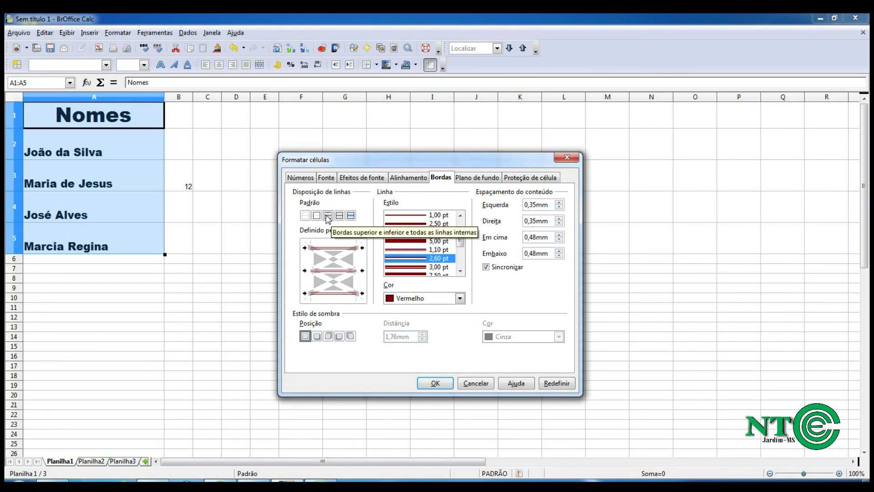
{"action": "left_click", "coordinate": [317, 215]}
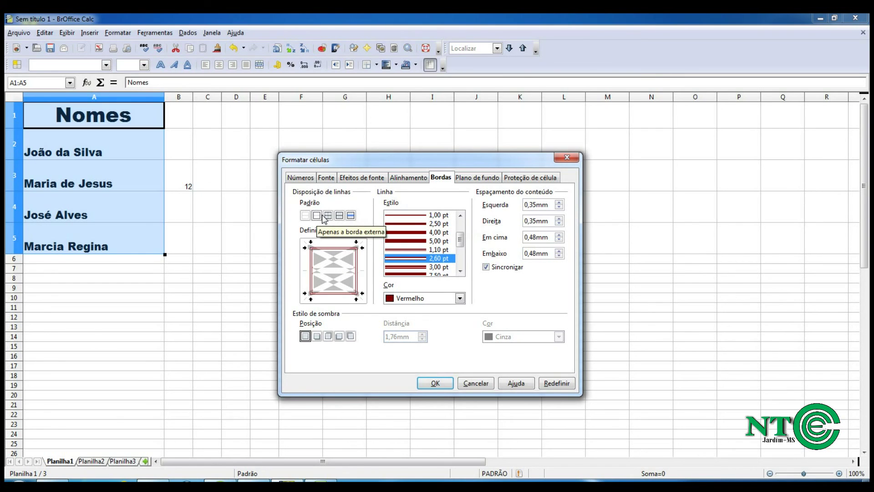
{"action": "left_click", "coordinate": [328, 217]}
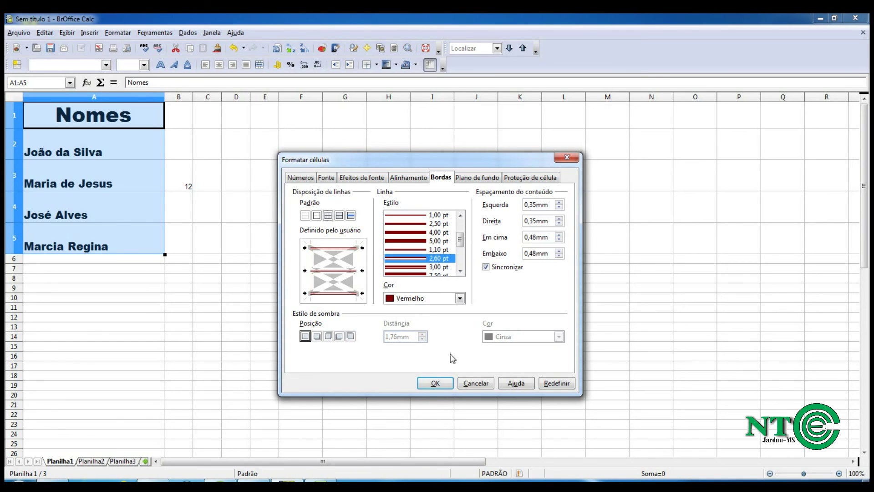
{"action": "left_click", "coordinate": [435, 382]}
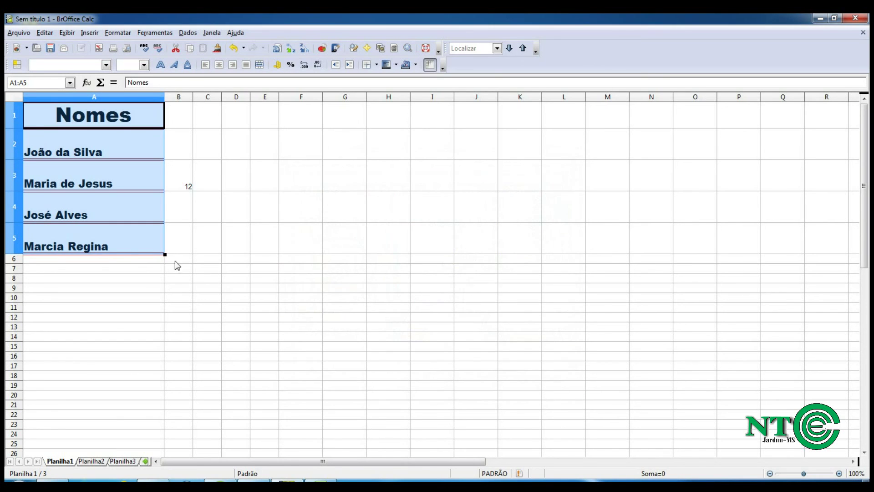
{"action": "left_click", "coordinate": [130, 241]}
{"action": "left_click", "coordinate": [128, 277]}
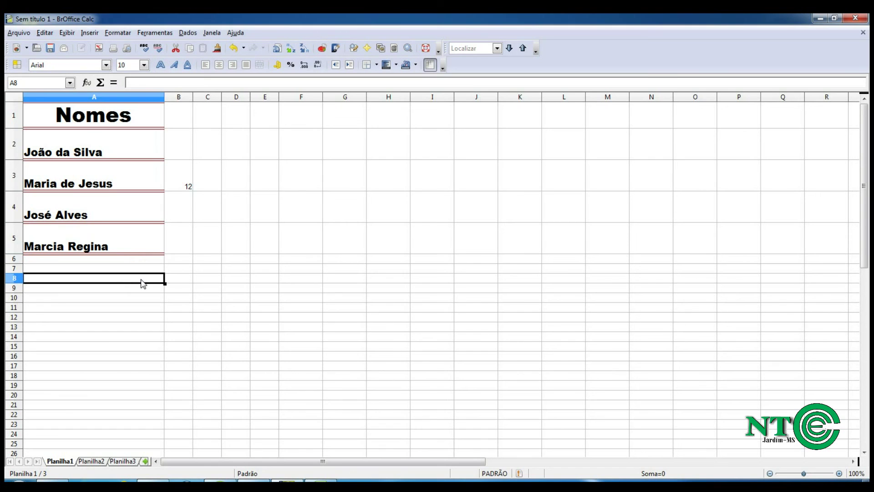
- Fill the heading cell A1 with the background color Verde 6
{"action": "left_click_drag", "start_coordinate": [112, 118], "coordinate": [123, 236]}
{"action": "left_click", "coordinate": [129, 258]}
{"action": "left_click", "coordinate": [113, 119]}
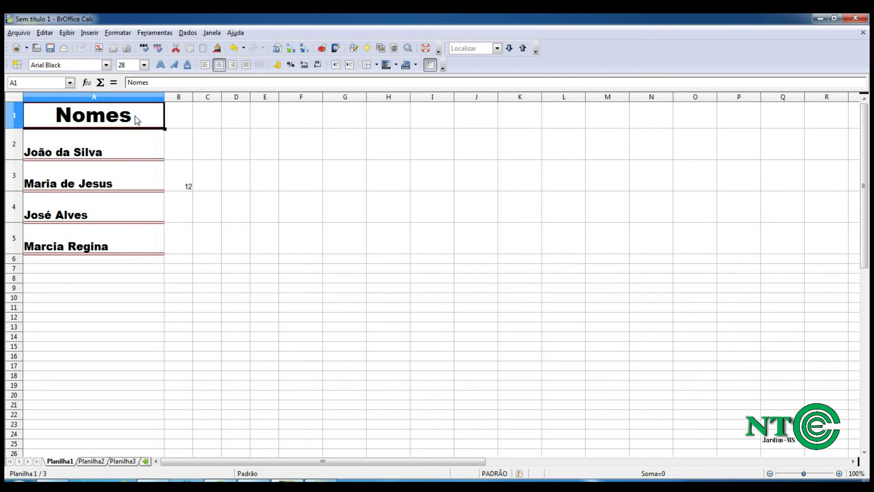
{"action": "left_click", "coordinate": [128, 33]}
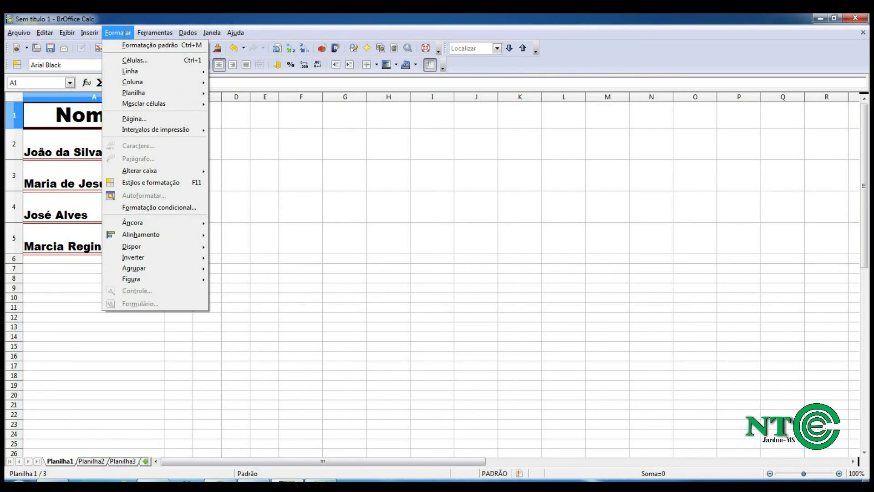
{"action": "left_click", "coordinate": [135, 59]}
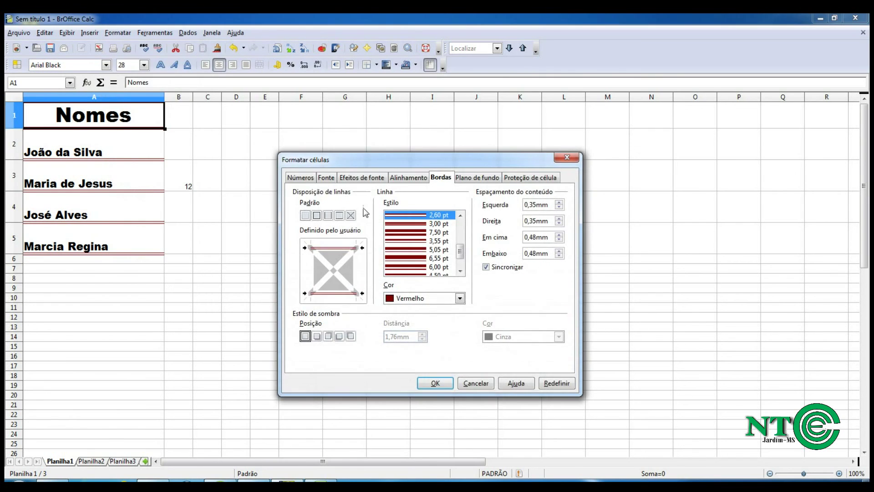
{"action": "left_click", "coordinate": [474, 178]}
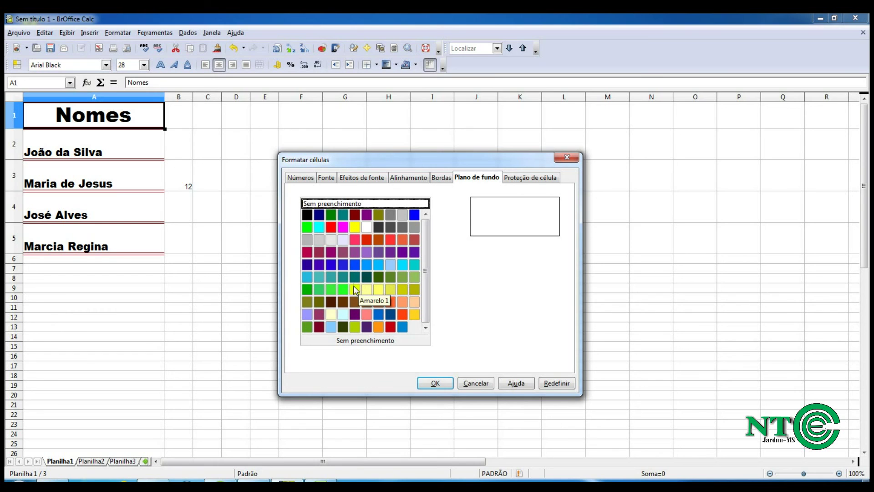
{"action": "left_click", "coordinate": [321, 286]}
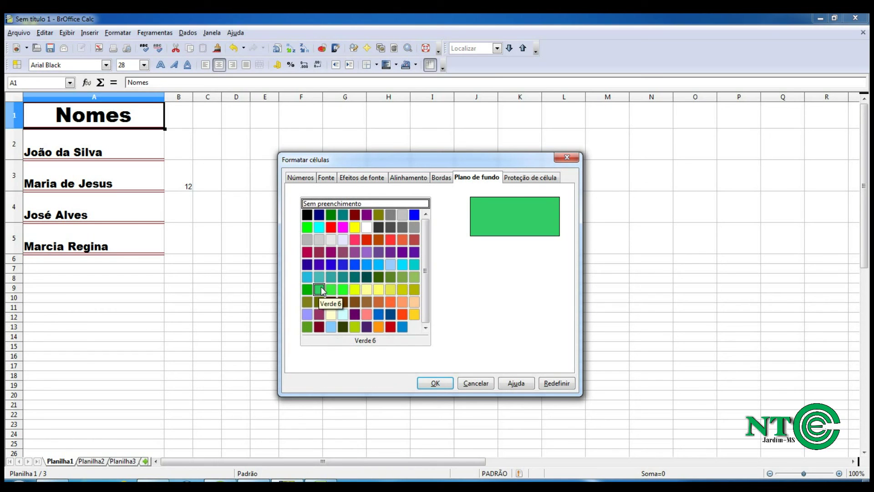
{"action": "left_click", "coordinate": [433, 382]}
{"action": "left_click", "coordinate": [119, 141]}
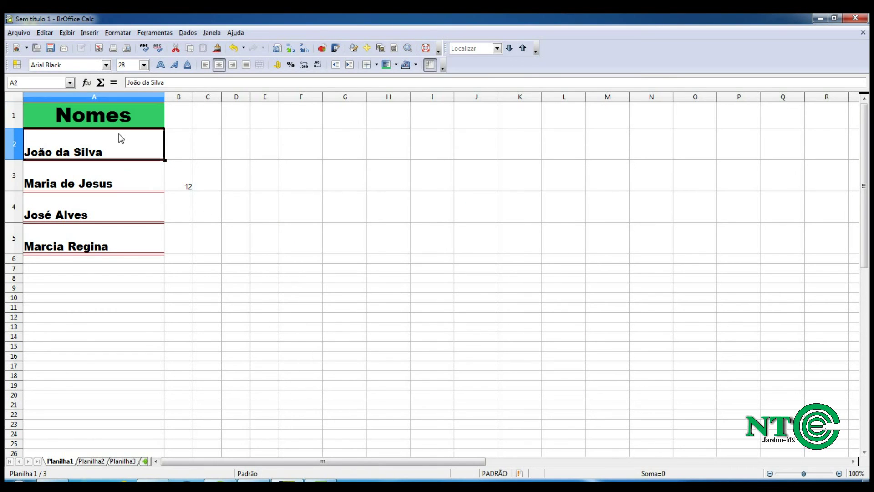
- Change the background color of heading cell A1 to dark red
{"action": "left_click", "coordinate": [126, 117]}
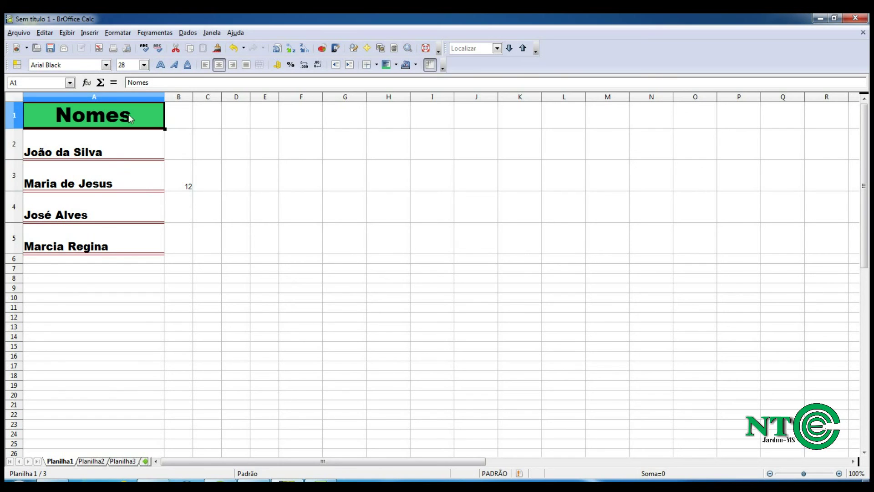
{"action": "left_click", "coordinate": [395, 65]}
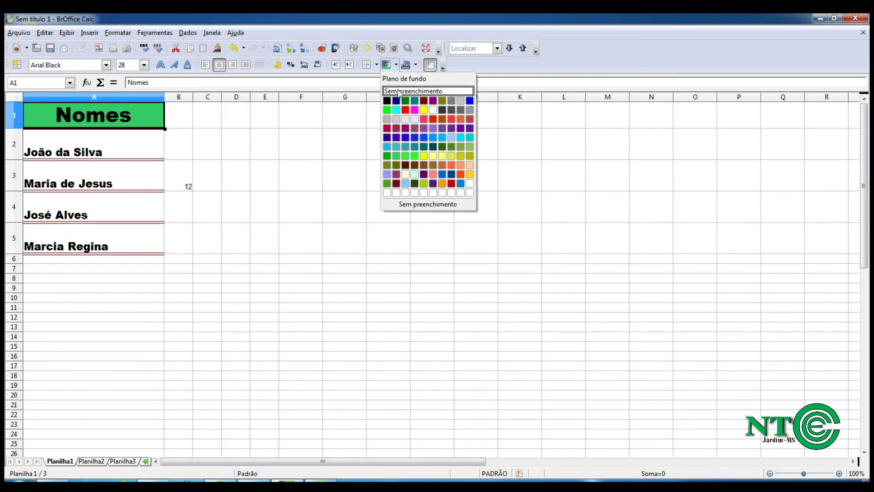
{"action": "left_click", "coordinate": [425, 100]}
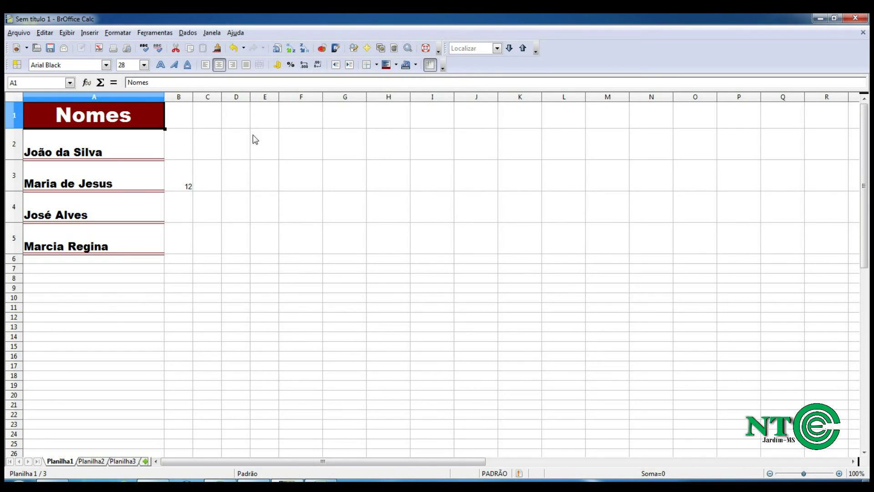
{"action": "left_click", "coordinate": [124, 154]}
{"action": "left_click", "coordinate": [130, 183]}
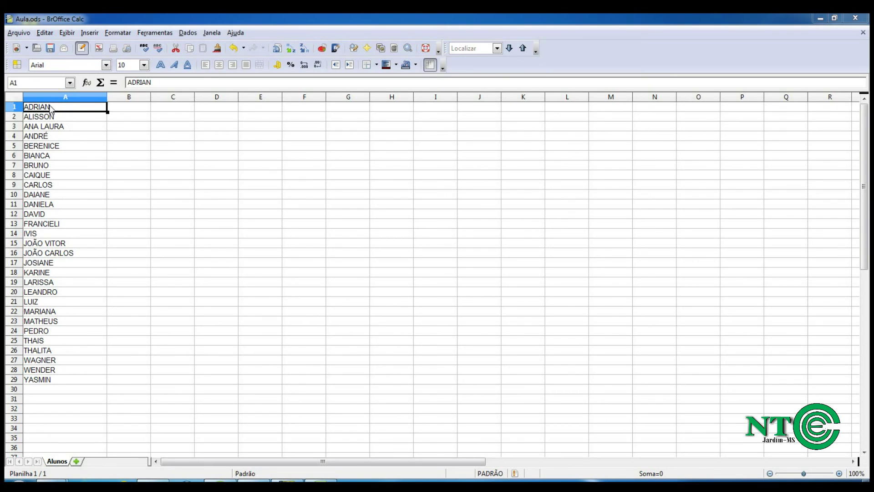
- Insert an empty row above the first name in the Alunos sheet
{"action": "left_click", "coordinate": [117, 110]}
{"action": "left_click", "coordinate": [163, 105]}
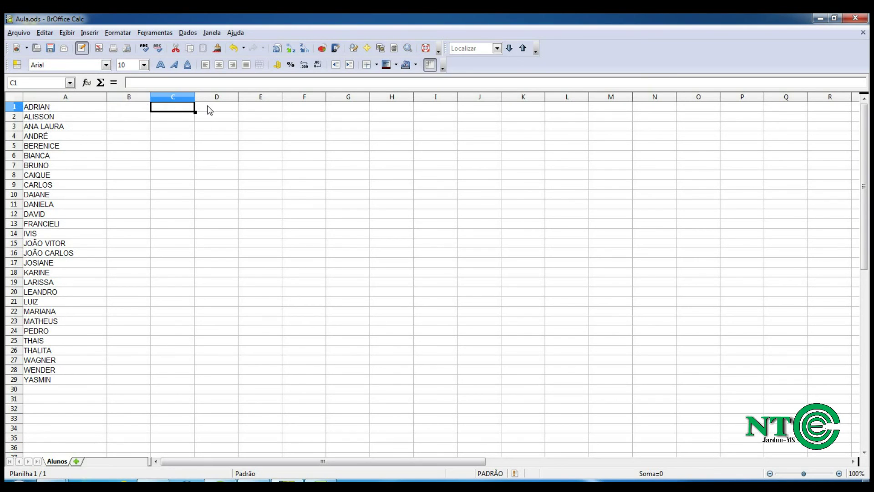
{"action": "left_click", "coordinate": [208, 110]}
{"action": "left_click", "coordinate": [165, 110]}
{"action": "left_click", "coordinate": [130, 109]}
{"action": "left_click", "coordinate": [97, 109]}
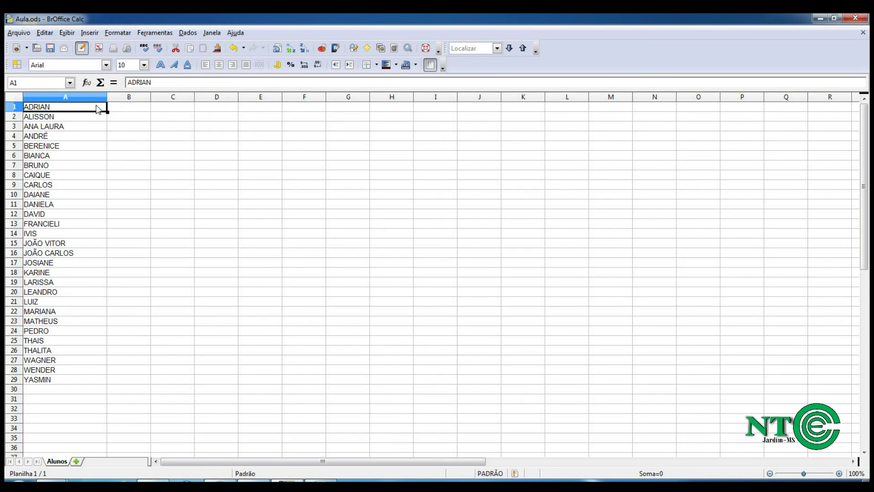
{"action": "left_click", "coordinate": [90, 34]}
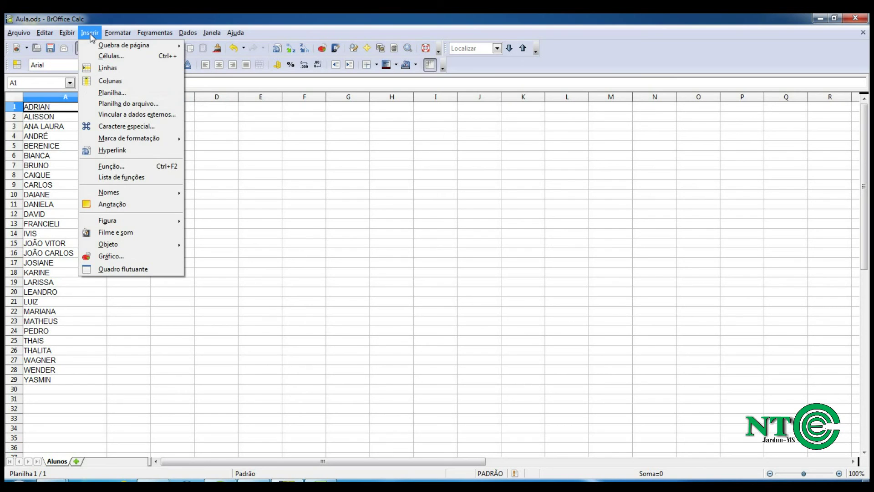
{"action": "left_click", "coordinate": [105, 69]}
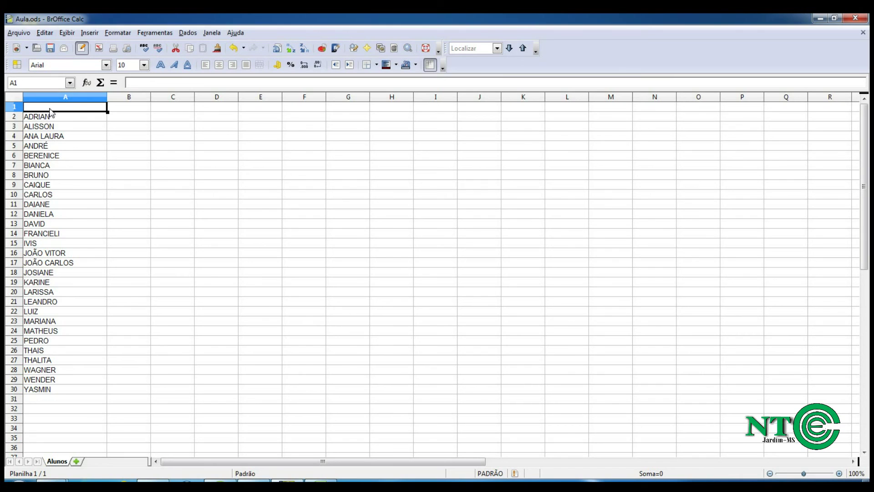
- Insert an empty column before the column of names and narrow the new column A to about half its width
{"action": "left_click", "coordinate": [77, 125]}
{"action": "left_click", "coordinate": [66, 165]}
{"action": "left_click", "coordinate": [60, 194]}
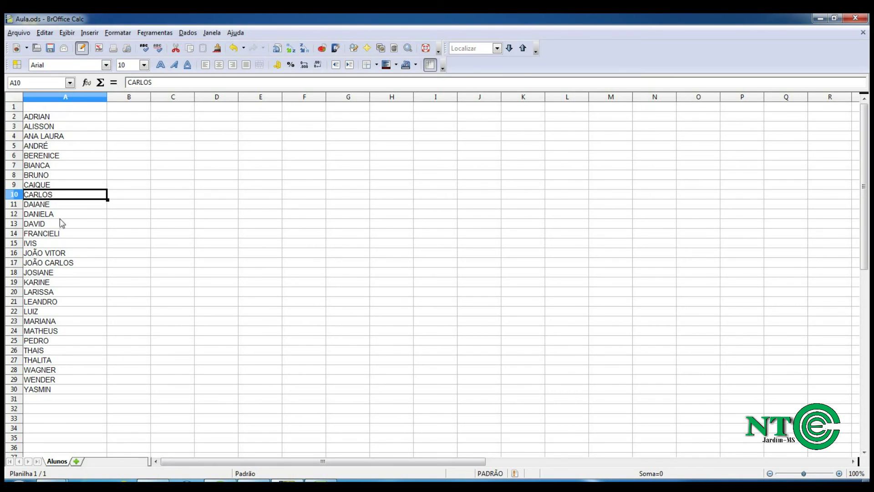
{"action": "left_click", "coordinate": [59, 233]}
{"action": "left_click", "coordinate": [58, 118]}
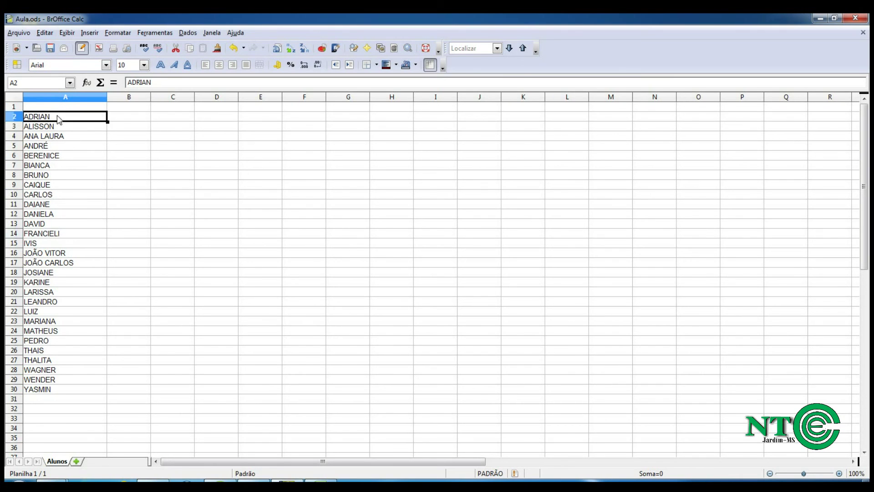
{"action": "left_click", "coordinate": [59, 107]}
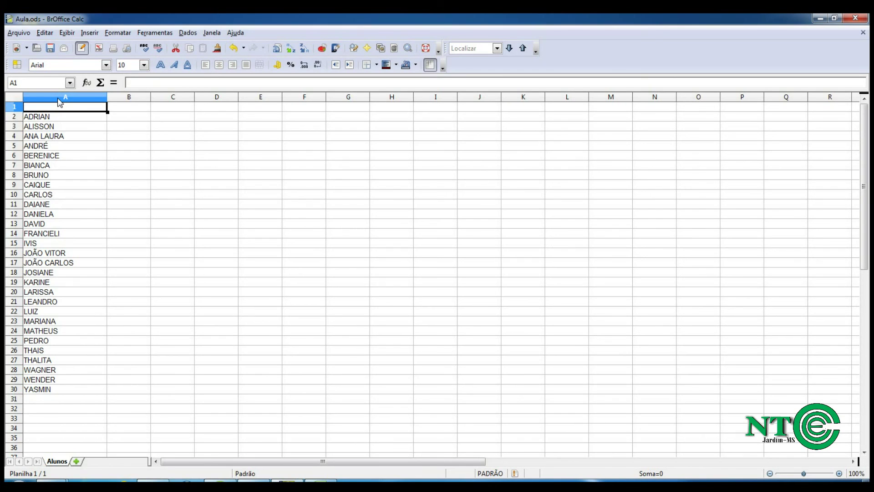
{"action": "left_click", "coordinate": [59, 97]}
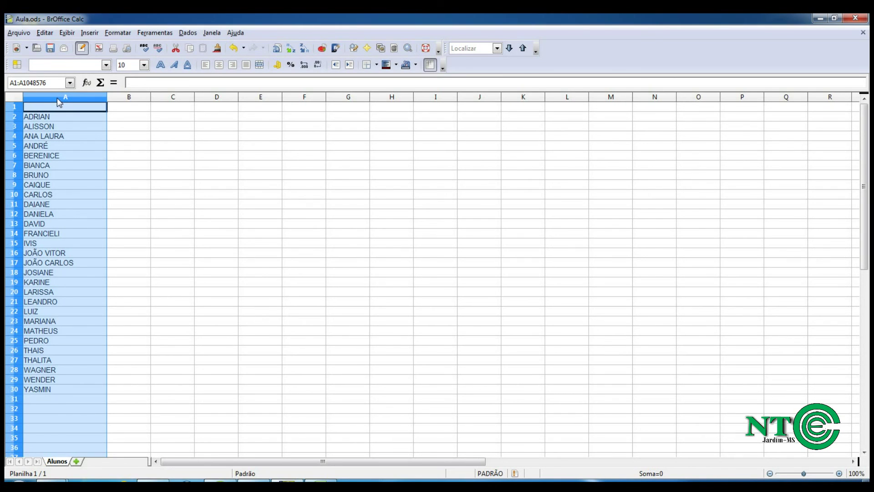
{"action": "left_click", "coordinate": [89, 33]}
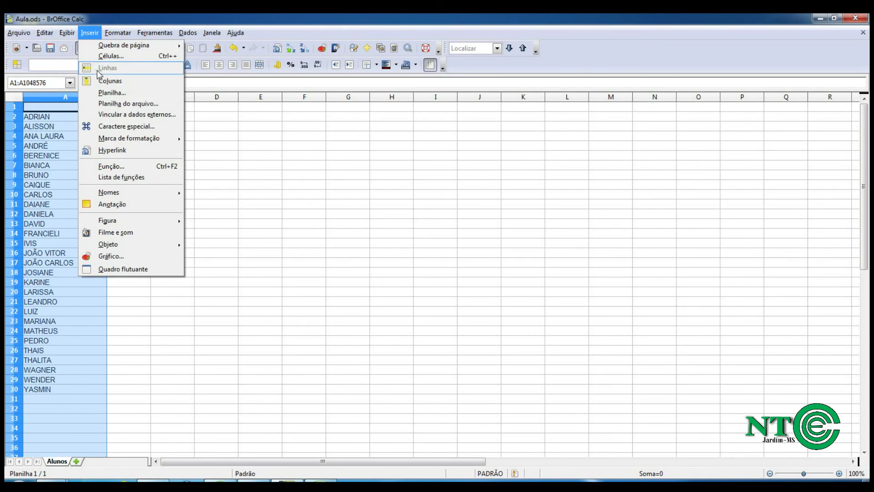
{"action": "left_click", "coordinate": [110, 81]}
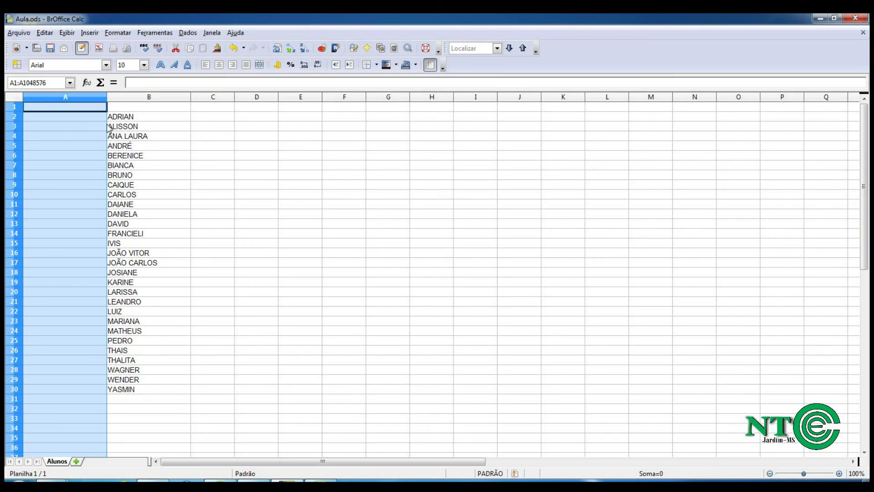
{"action": "left_click", "coordinate": [71, 120]}
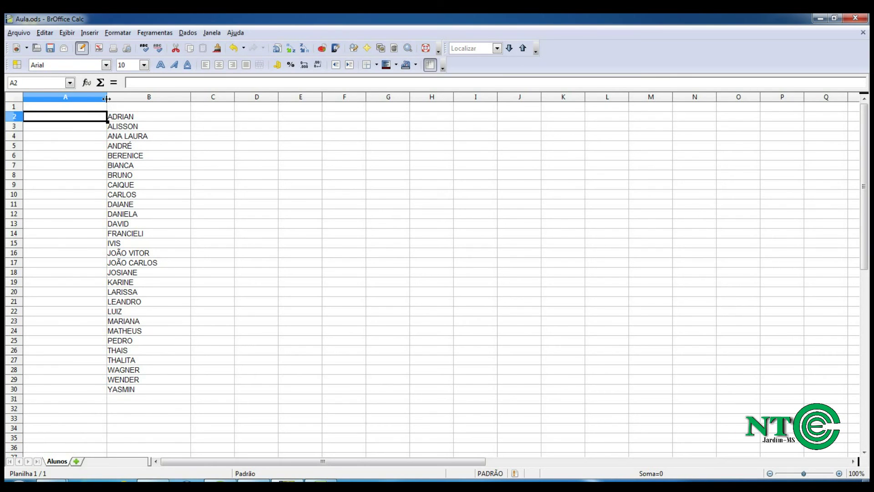
{"action": "left_click_drag", "start_coordinate": [107, 98], "coordinate": [51, 98]}
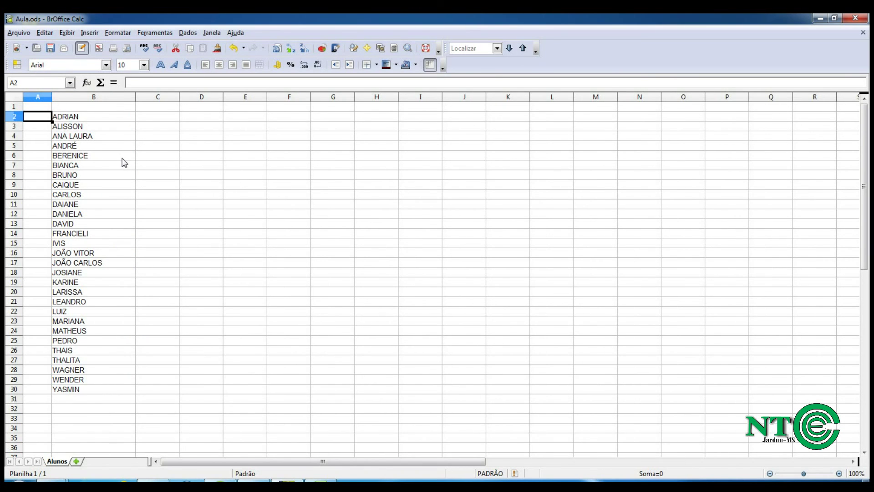
- Number the students in column A by entering 1, 2 and 3 in A2:A4 and filling the series down to row 30
{"action": "type", "text": "1"}
{"action": "key", "text": "Return"}
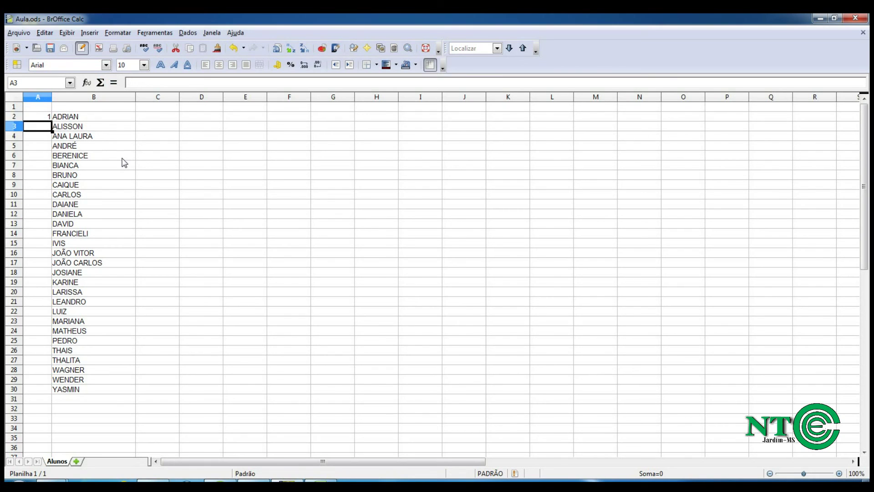
{"action": "type", "text": "2"}
{"action": "key", "text": "Return"}
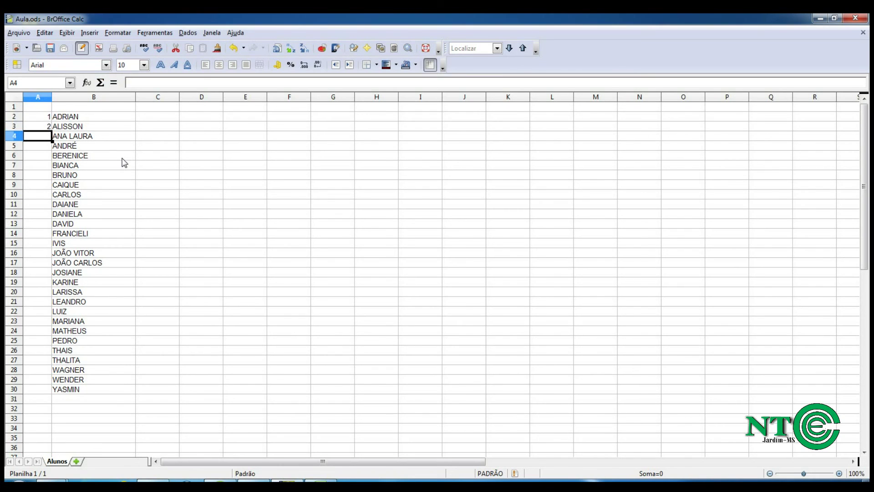
{"action": "type", "text": "3"}
{"action": "key", "text": "Return"}
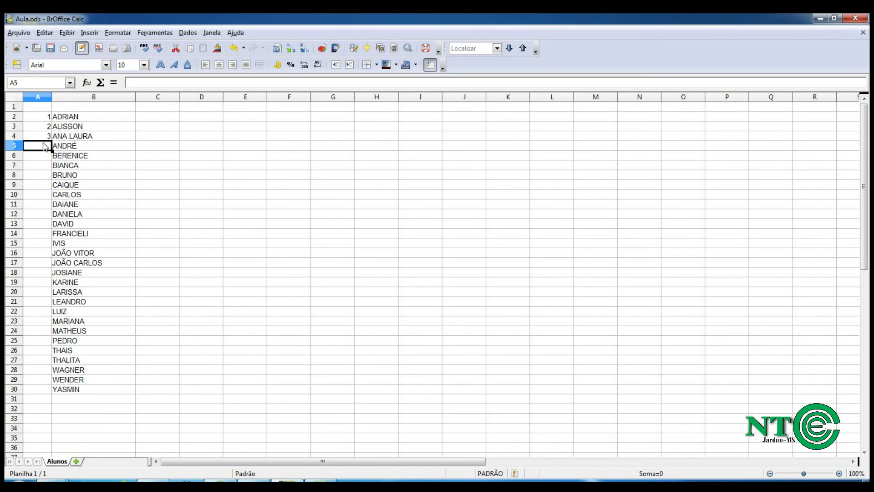
{"action": "left_click_drag", "start_coordinate": [42, 120], "coordinate": [41, 135]}
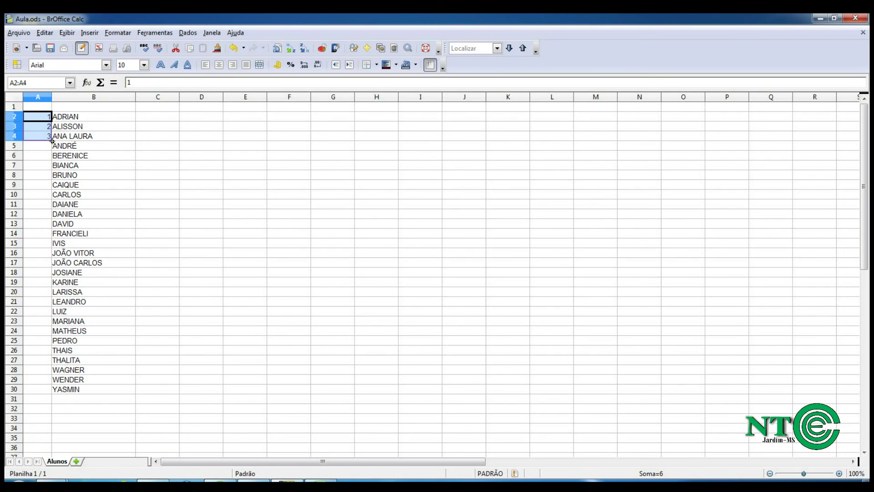
{"action": "left_click_drag", "start_coordinate": [52, 142], "coordinate": [52, 394]}
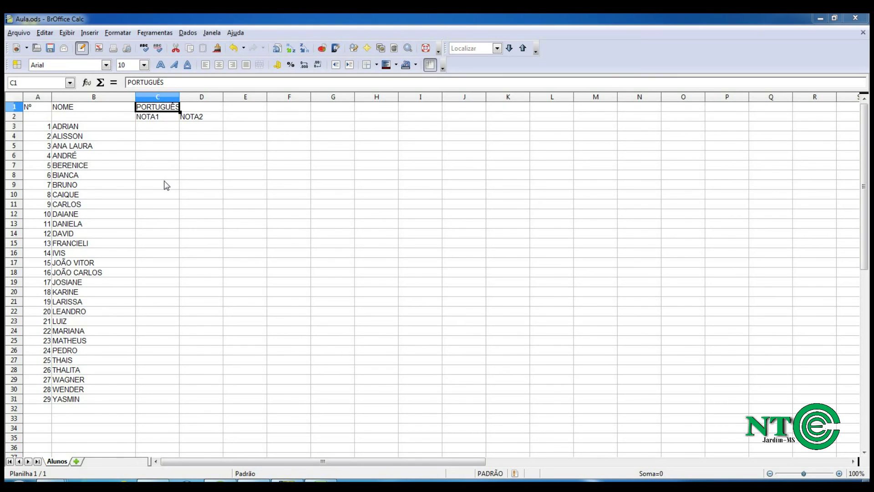
- Try merging and centering the PORTUGUÊS heading across cells C1:D1, and undo the merge
{"action": "left_click", "coordinate": [158, 121]}
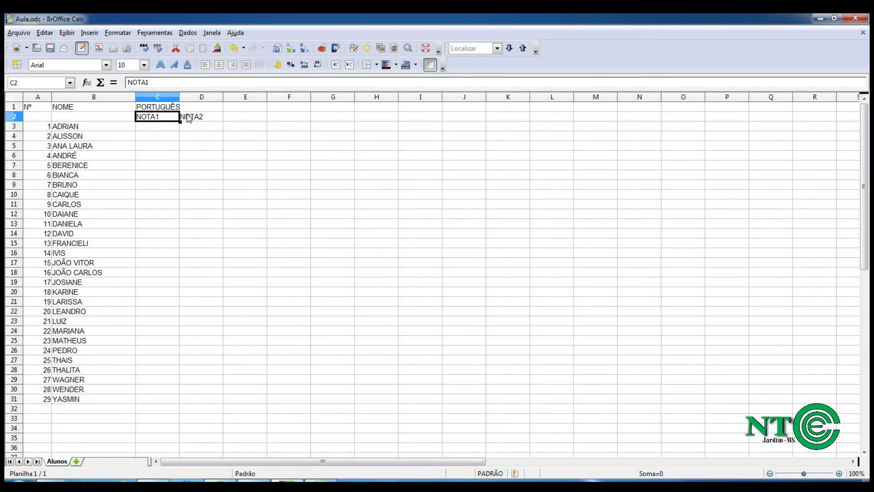
{"action": "left_click", "coordinate": [156, 109]}
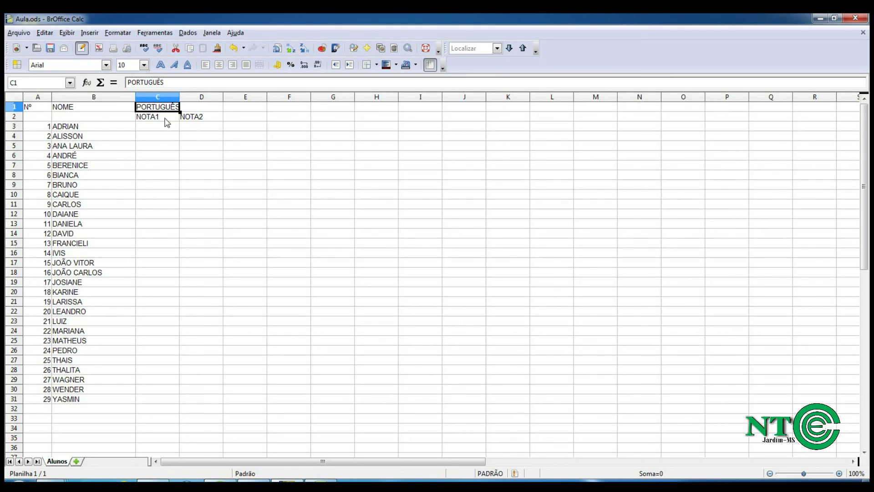
{"action": "left_click", "coordinate": [162, 120]}
{"action": "left_click", "coordinate": [191, 123]}
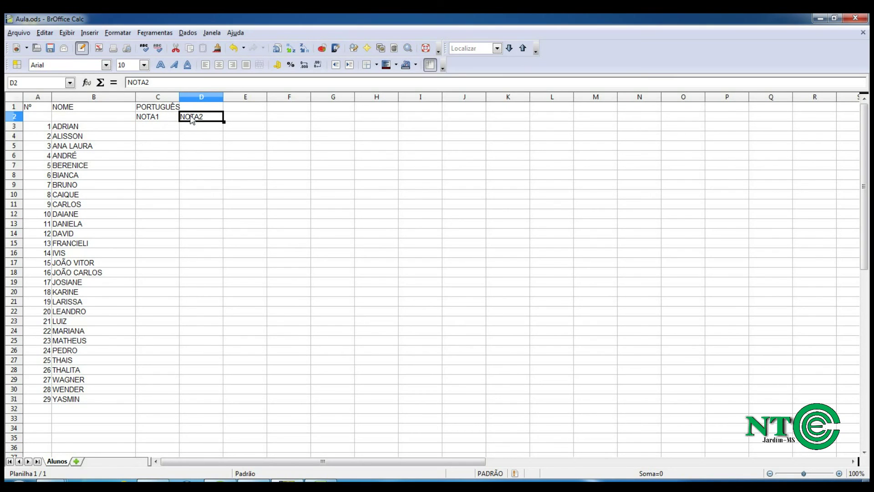
{"action": "left_click", "coordinate": [160, 106]}
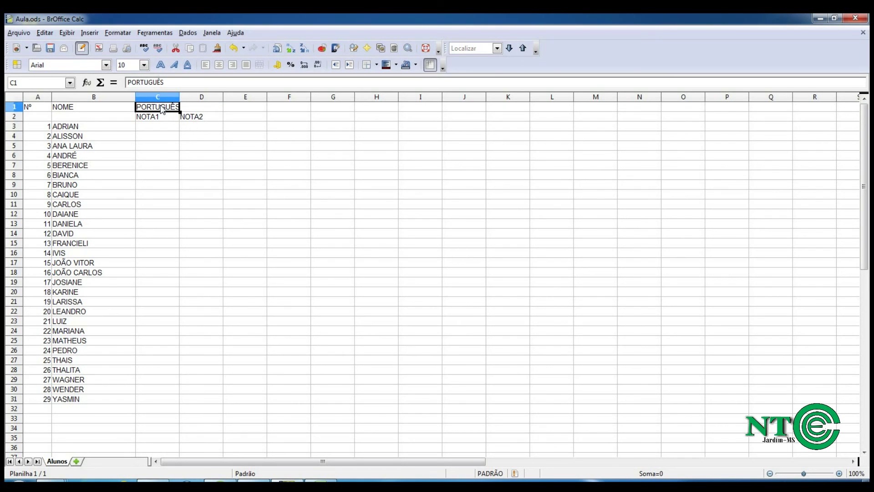
{"action": "left_click_drag", "start_coordinate": [174, 108], "coordinate": [189, 108]}
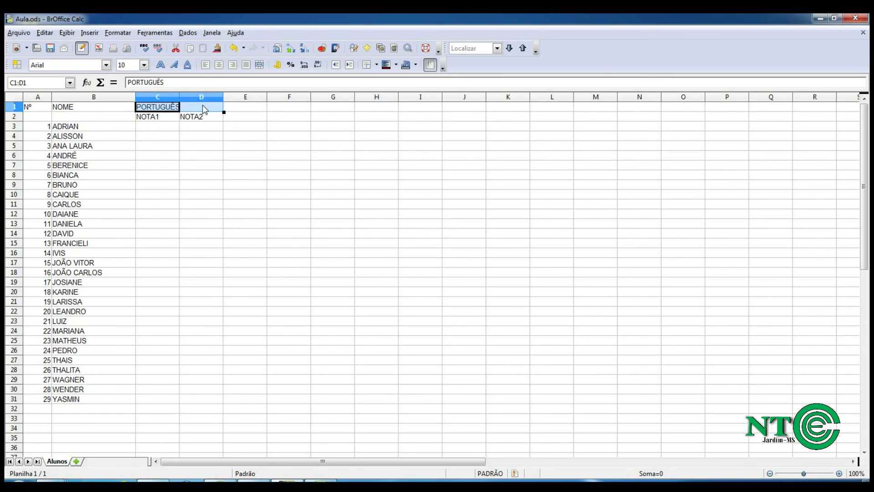
{"action": "left_click", "coordinate": [118, 34]}
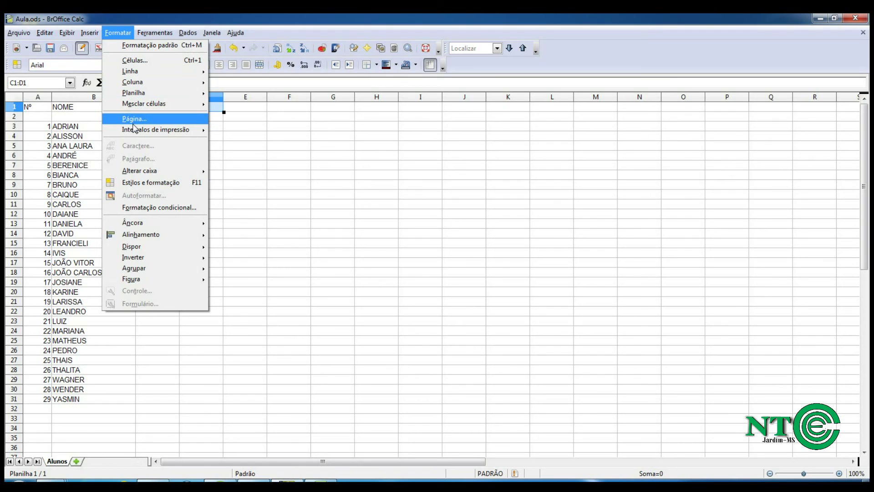
{"action": "mouse_move", "coordinate": [146, 102]}
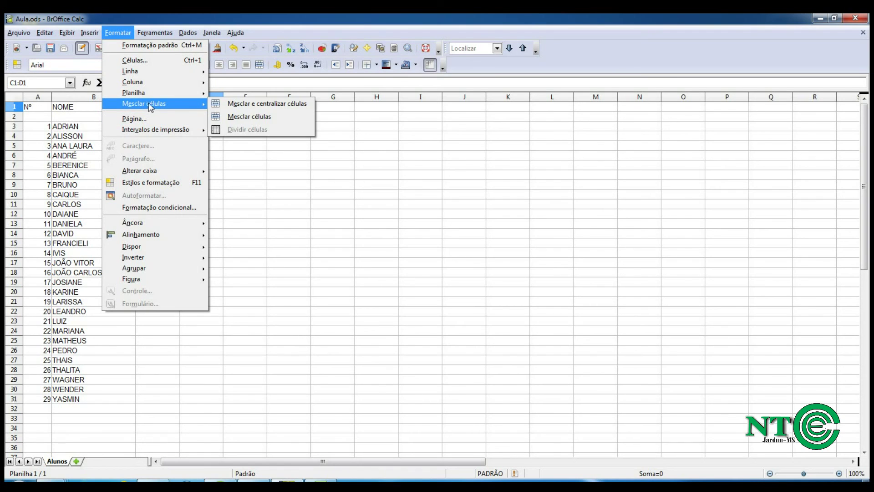
{"action": "left_click", "coordinate": [270, 105]}
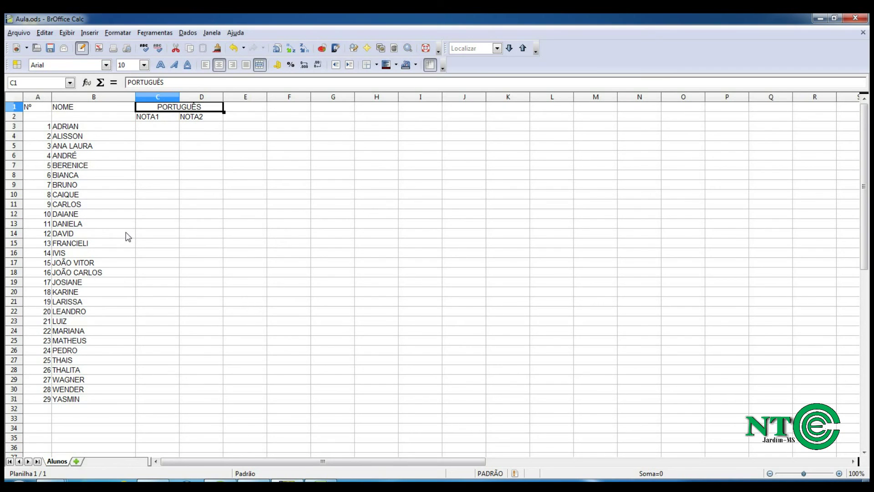
{"action": "key", "text": "ctrl+z"}
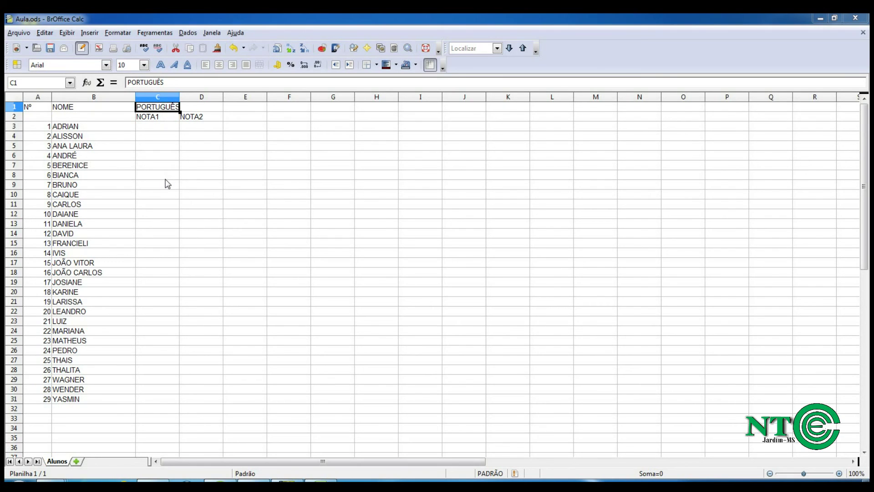
- Merge and center the PORTUGUÊS heading across C1:D1, above the NOTA1 and NOTA2 columns
{"action": "left_click", "coordinate": [157, 119]}
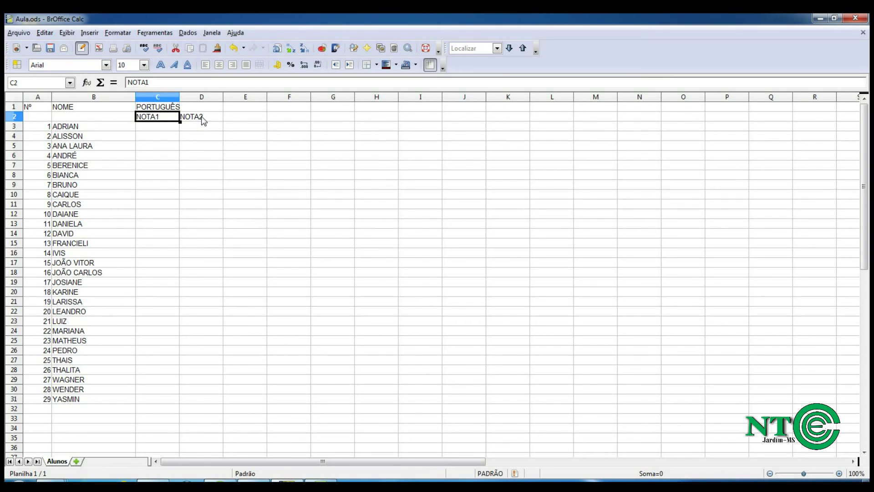
{"action": "left_click", "coordinate": [159, 108]}
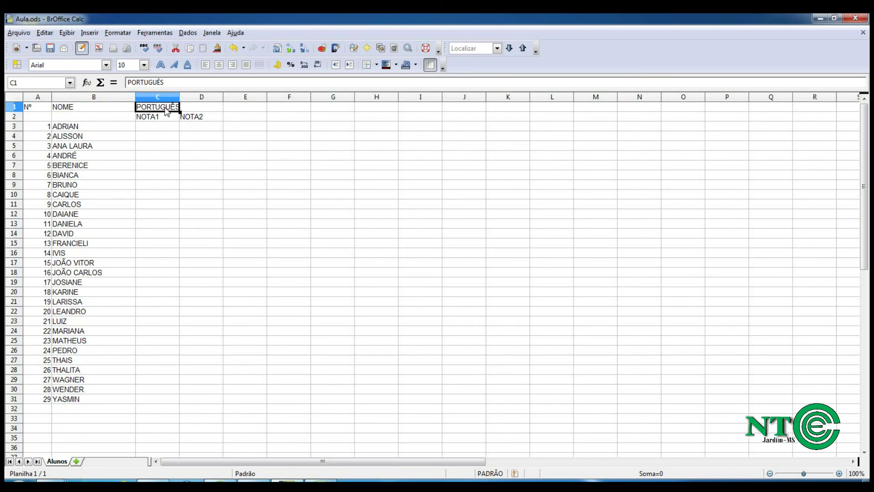
{"action": "left_click", "coordinate": [160, 116]}
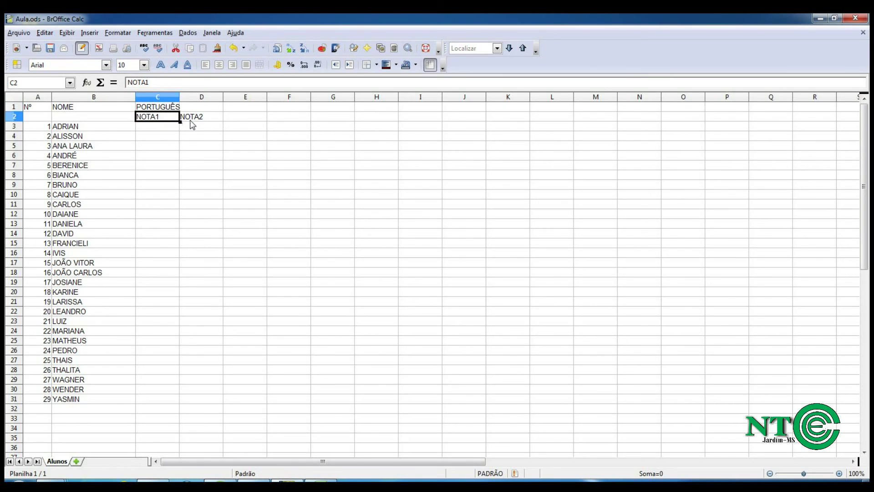
{"action": "left_click", "coordinate": [191, 120]}
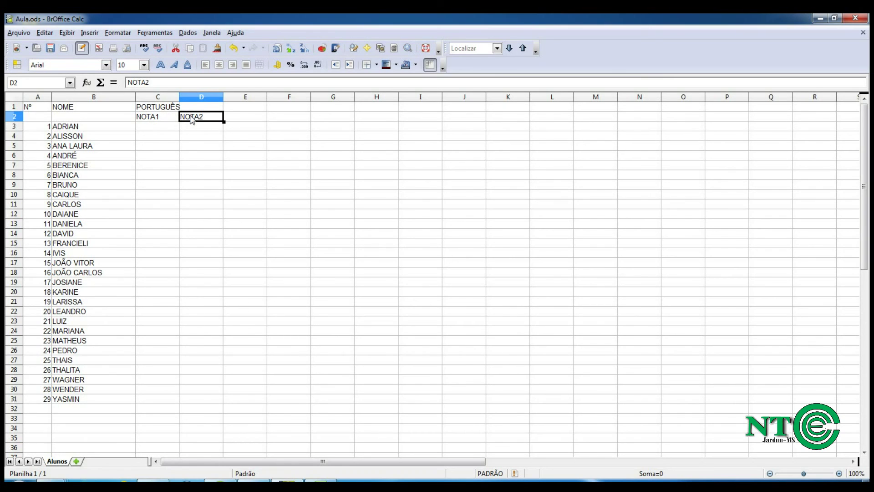
{"action": "left_click", "coordinate": [161, 105]}
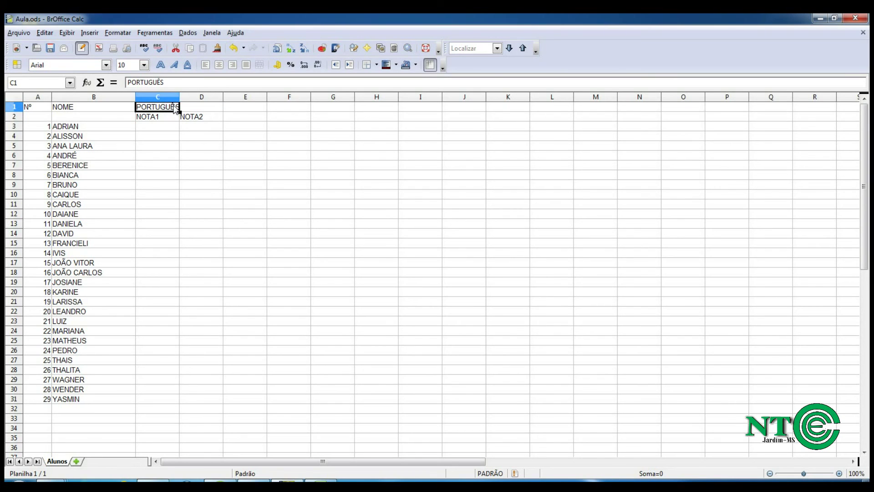
{"action": "left_click_drag", "start_coordinate": [177, 108], "coordinate": [196, 109]}
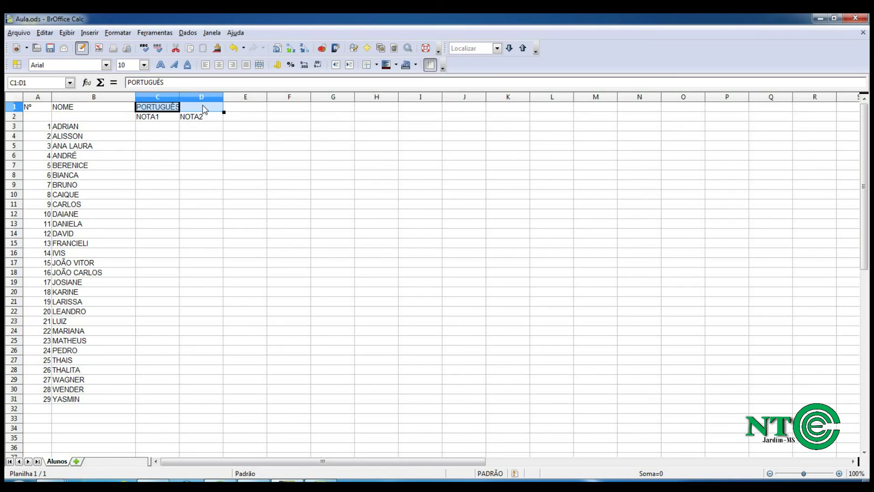
{"action": "left_click", "coordinate": [120, 33]}
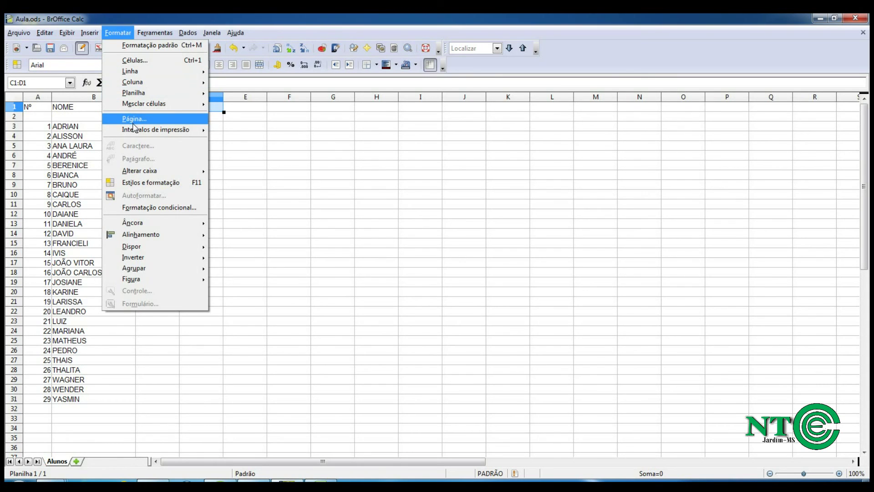
{"action": "mouse_move", "coordinate": [146, 103]}
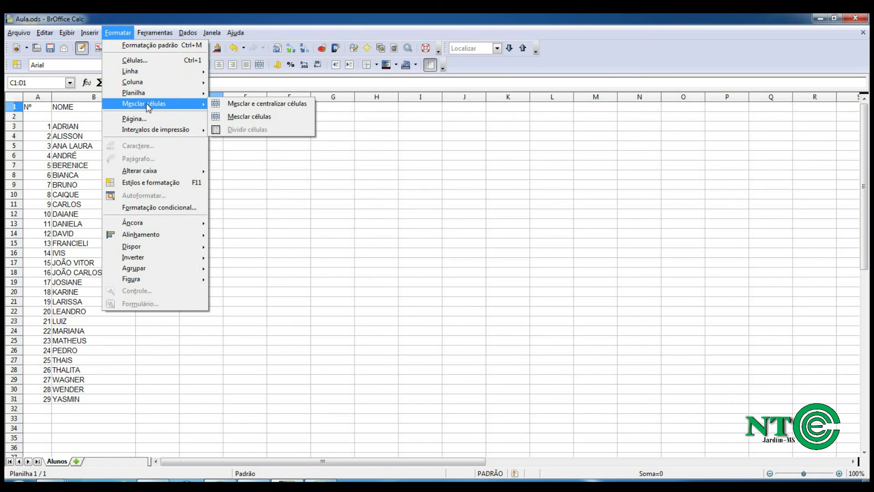
{"action": "left_click", "coordinate": [269, 105]}
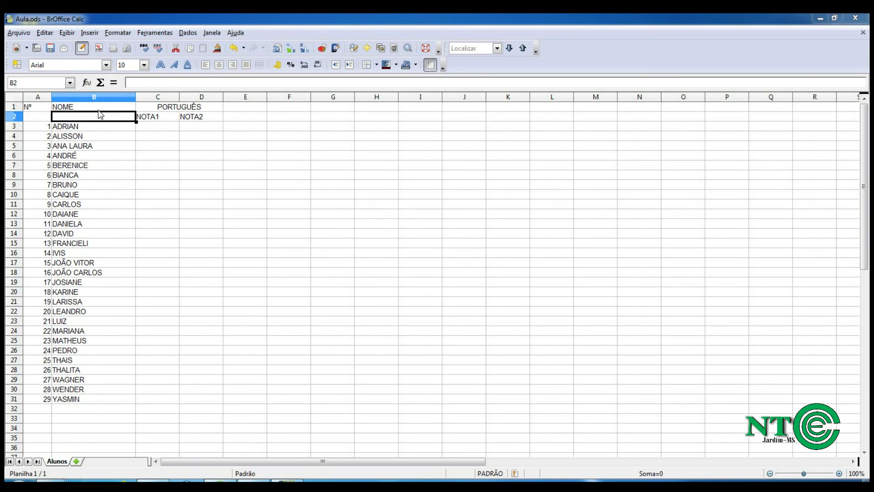
- Merge and center the NOME heading across cells B1:B2
{"action": "left_click", "coordinate": [98, 108]}
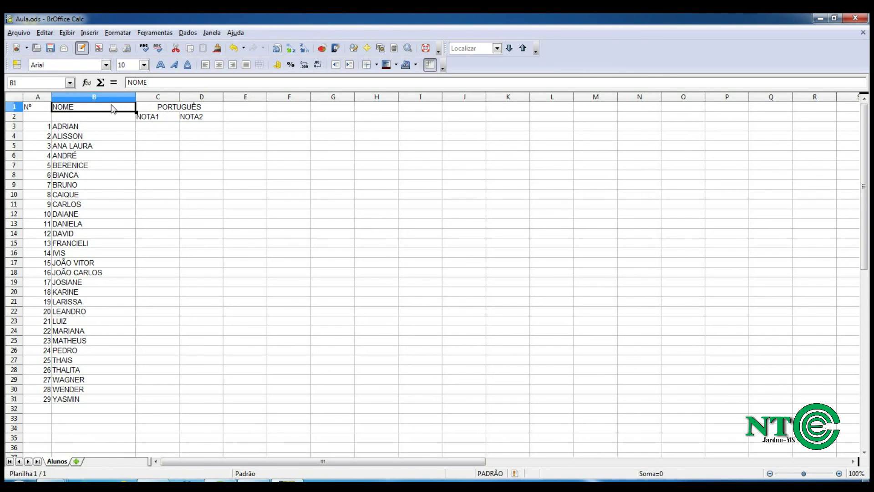
{"action": "left_click_drag", "start_coordinate": [113, 109], "coordinate": [113, 122]}
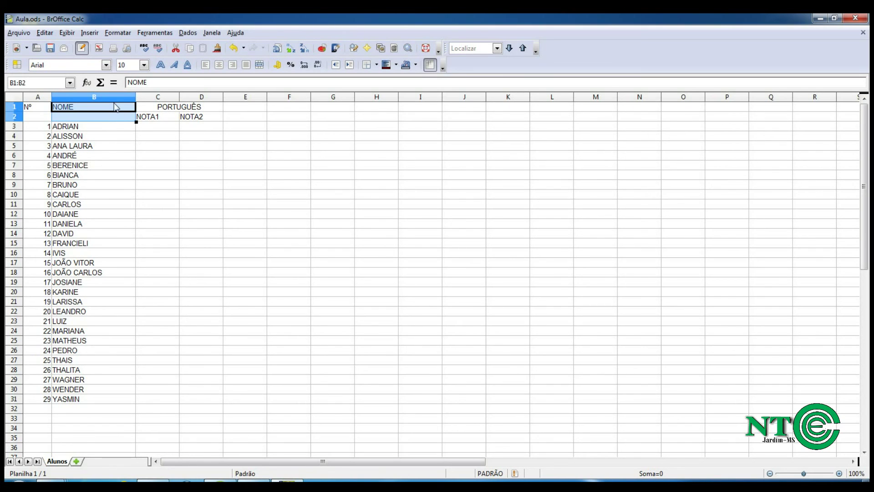
{"action": "left_click", "coordinate": [118, 33]}
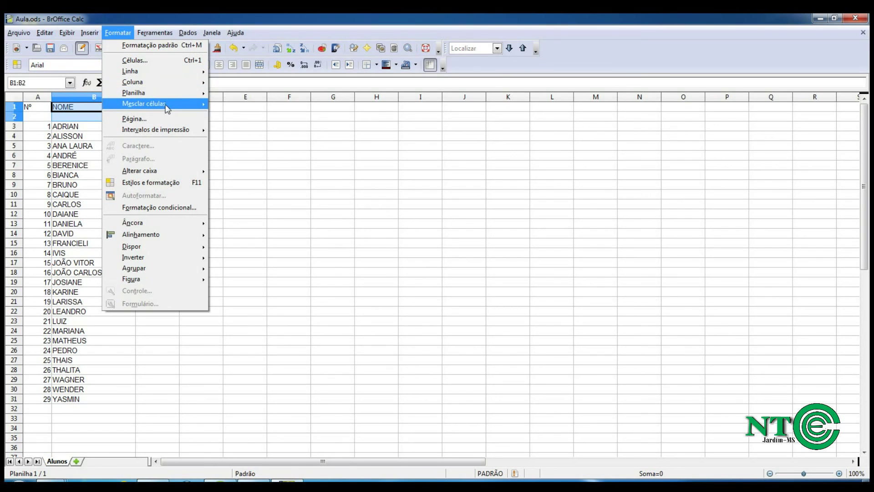
{"action": "mouse_move", "coordinate": [169, 106]}
{"action": "left_click", "coordinate": [227, 106]}
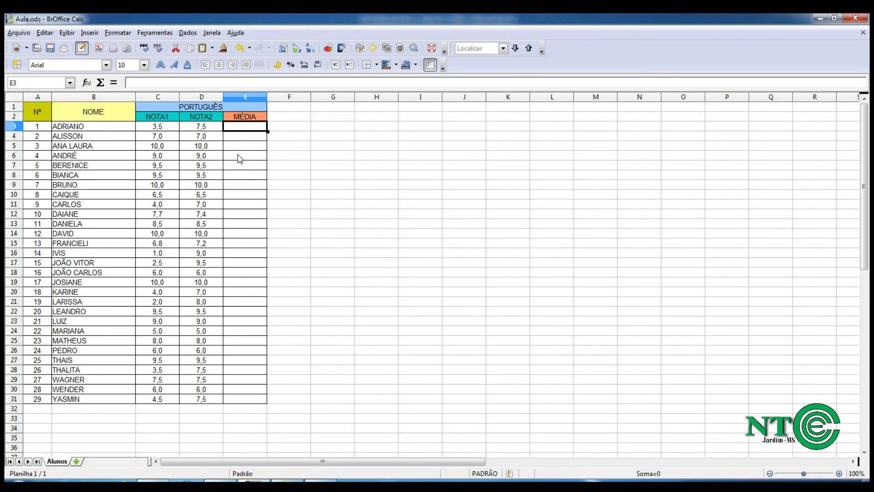
- Enter the formula =C3+D3 in E3 under MÉDIA to add the first student's two grades
{"action": "type", "text": "="}
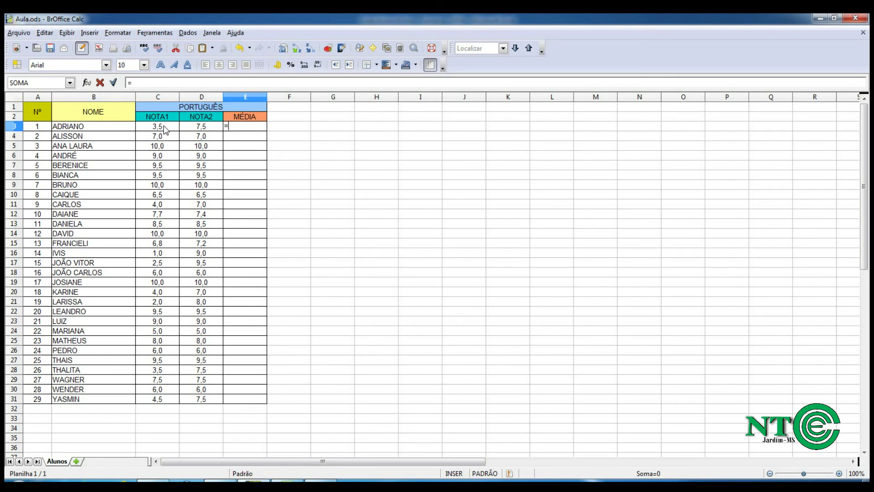
{"action": "type", "text": "C3+D"}
{"action": "left_click", "coordinate": [196, 132]}
{"action": "key", "text": "Return"}
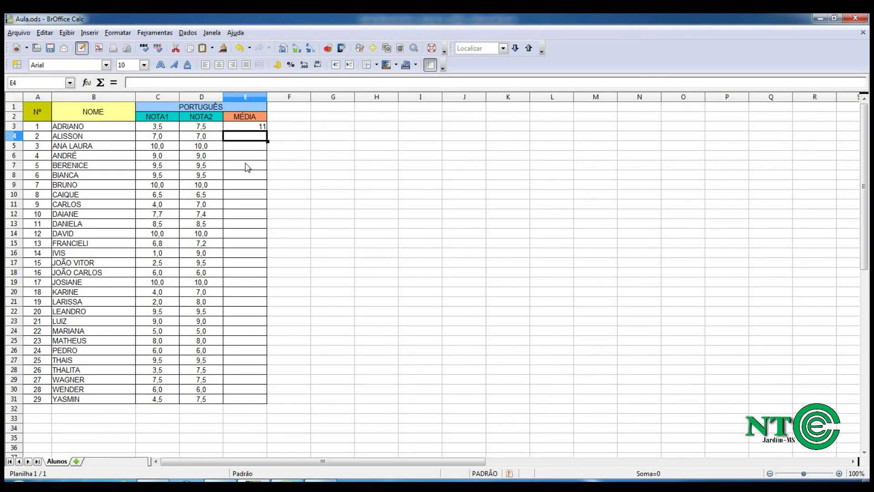
- Enter a formula in F3 that subtracts 2 from the value of cell E3
{"action": "left_click", "coordinate": [246, 127]}
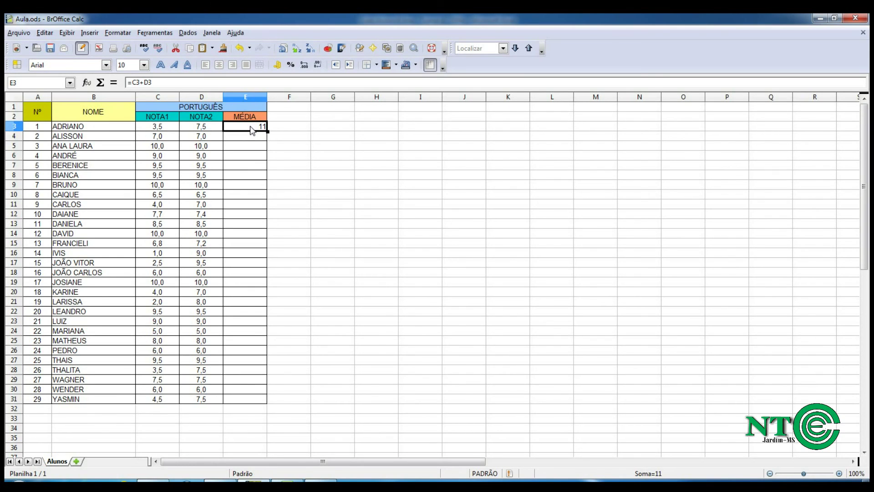
{"action": "left_click", "coordinate": [284, 129]}
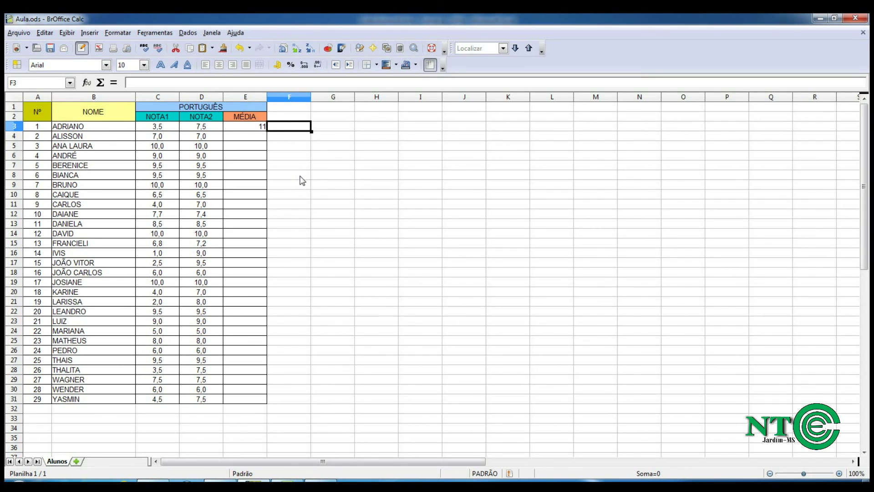
{"action": "type", "text": "="}
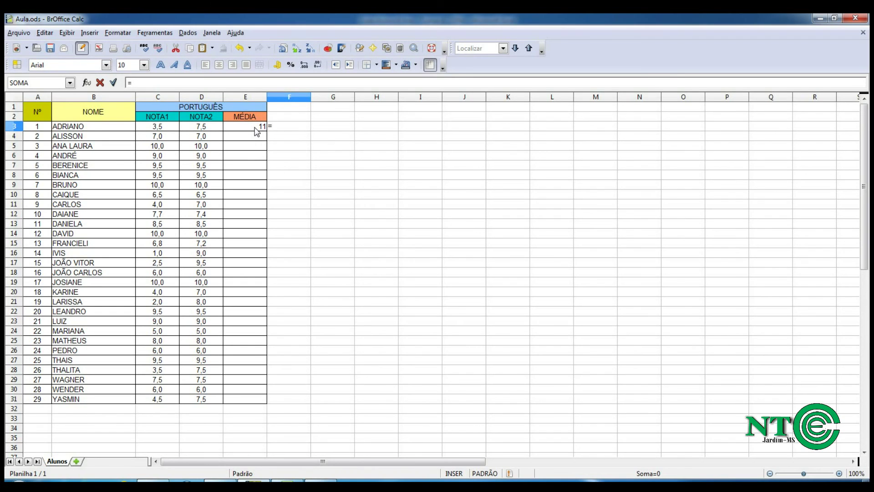
{"action": "type", "text": "E3"}
{"action": "type", "text": "2"}
{"action": "key", "text": "Return"}
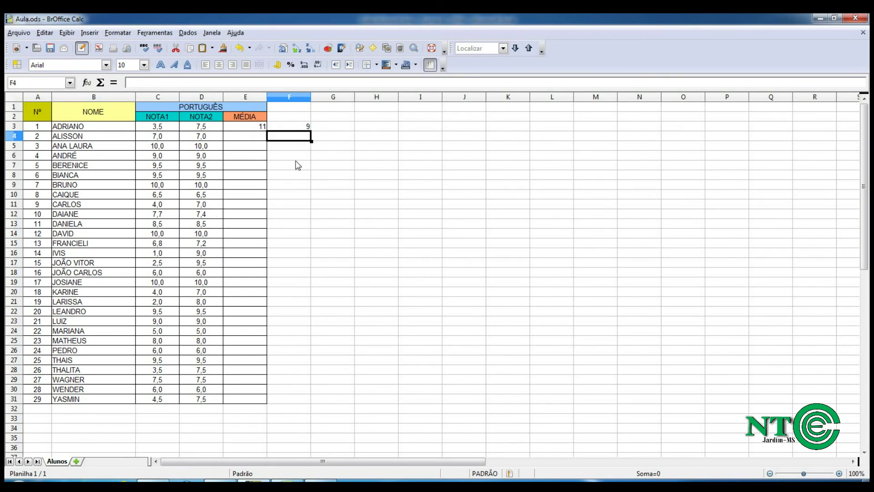
- Change the first student's NOTA1 grade in C3 to 5
{"action": "left_click", "coordinate": [165, 126]}
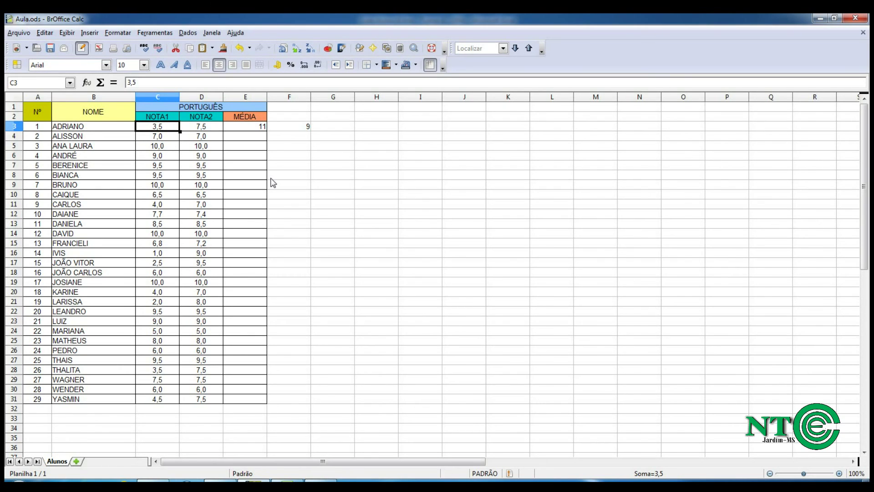
{"action": "type", "text": "5"}
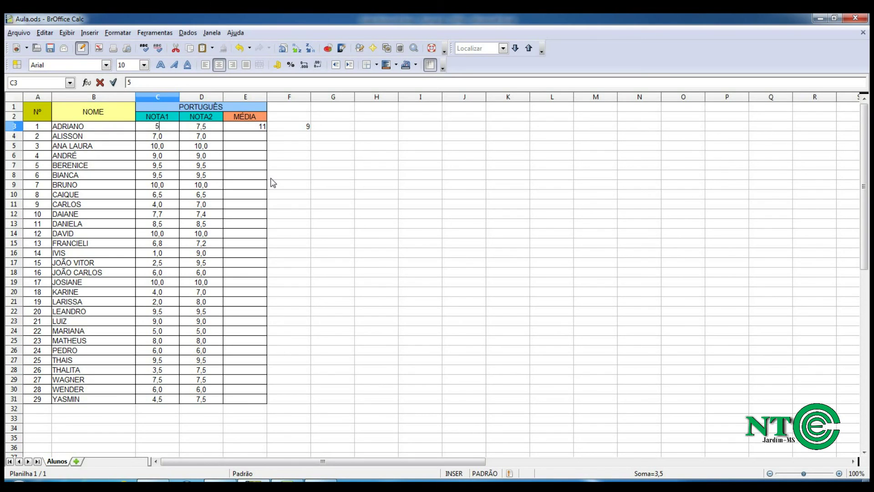
{"action": "key", "text": "Return"}
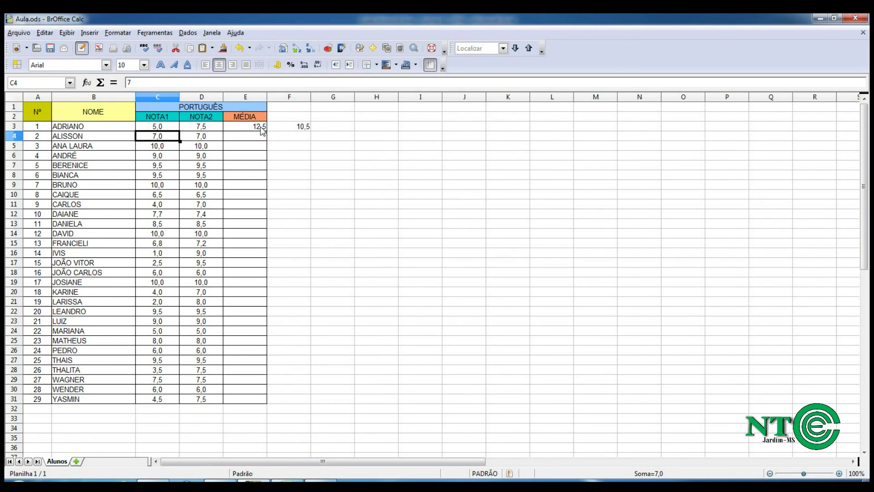
- Edit the formula in F3 to =E3-F1 so it subtracts a cell reference instead of a fixed number
{"action": "left_click", "coordinate": [302, 129]}
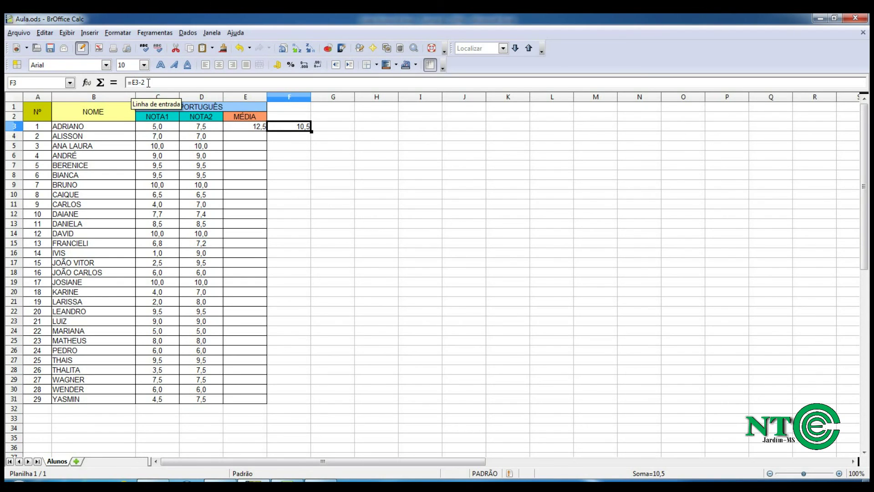
{"action": "left_click", "coordinate": [149, 83]}
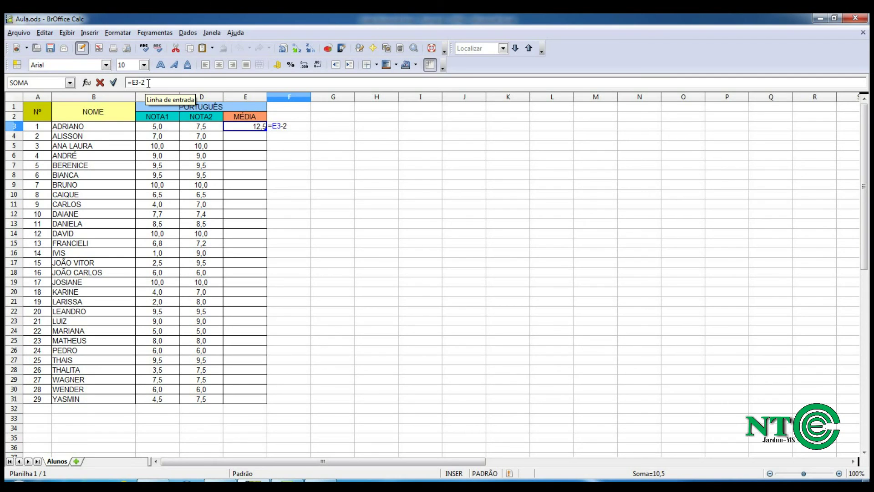
{"action": "key", "text": "BackSpace"}
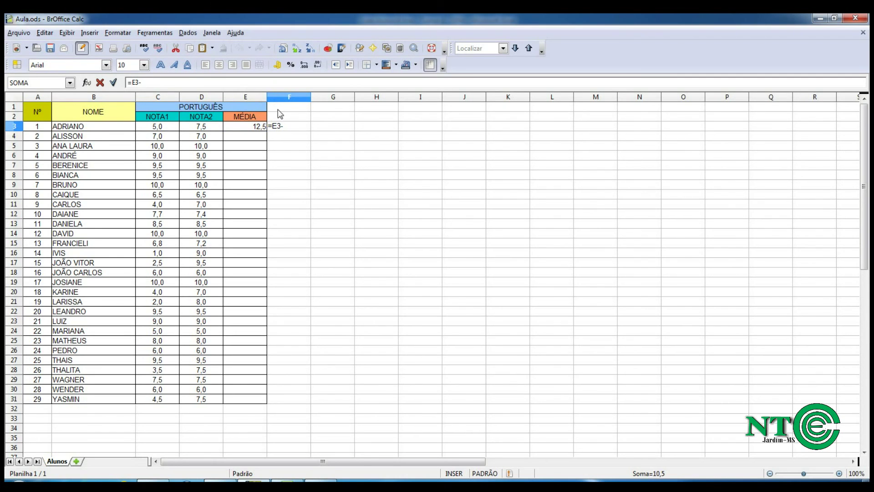
{"action": "type", "text": "F1"}
{"action": "key", "text": "Return"}
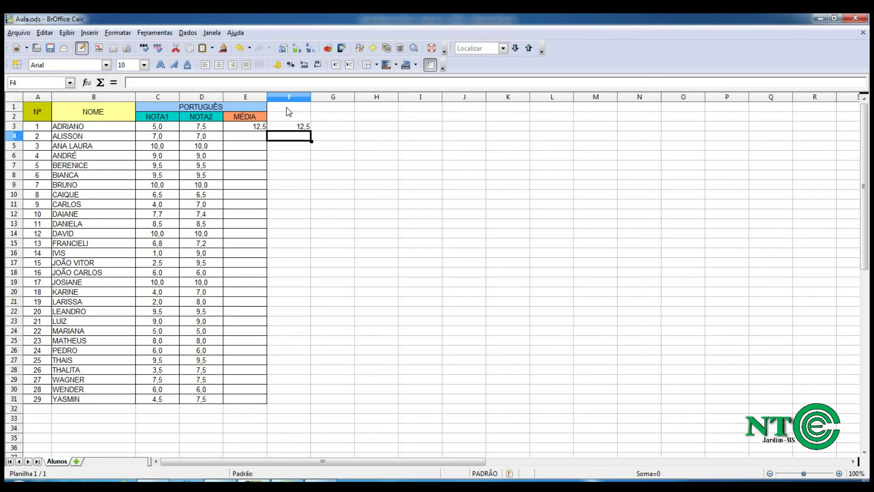
- Review the formula in F3 and enter 4 in cell F1 as the amount it subtracts
{"action": "left_click", "coordinate": [288, 129]}
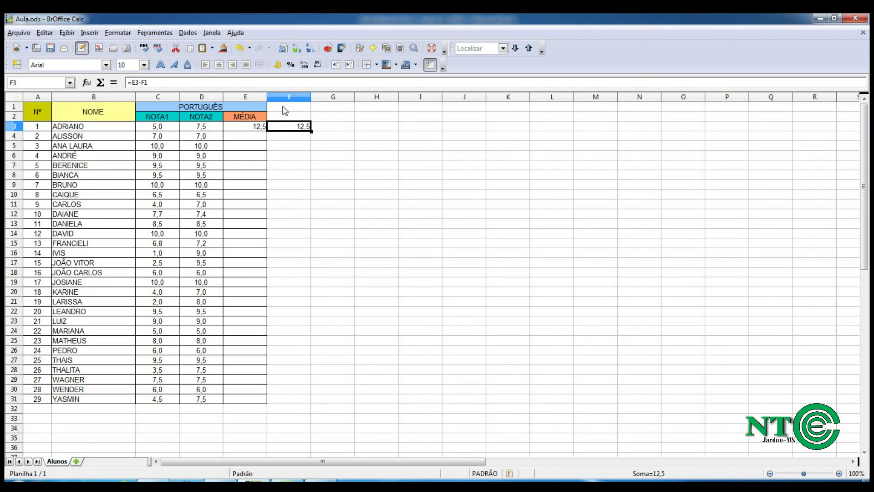
{"action": "left_click", "coordinate": [284, 109]}
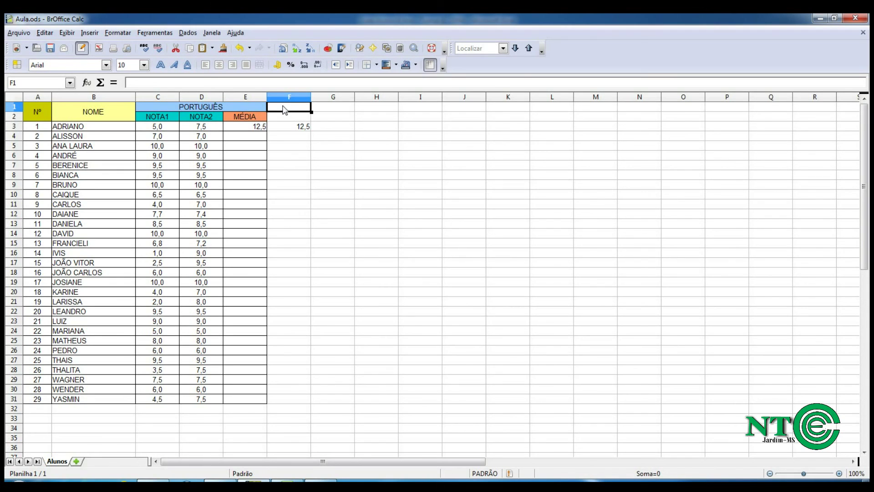
{"action": "type", "text": "4"}
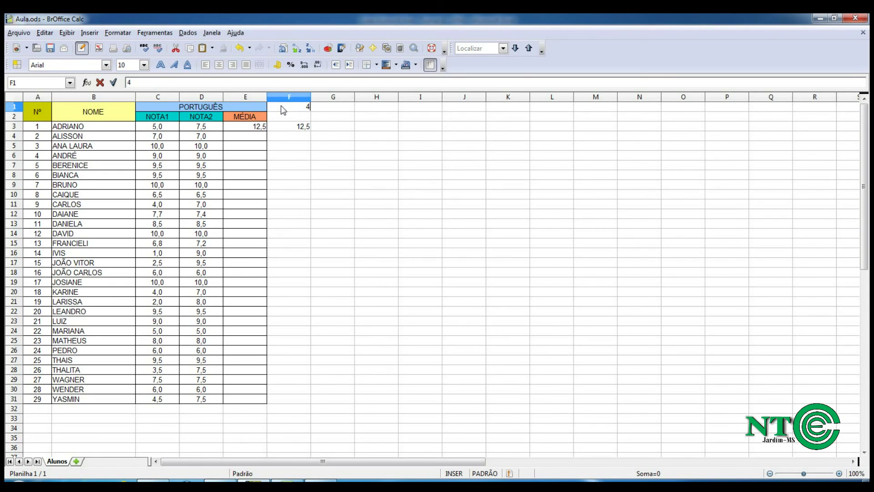
{"action": "key", "text": "Return"}
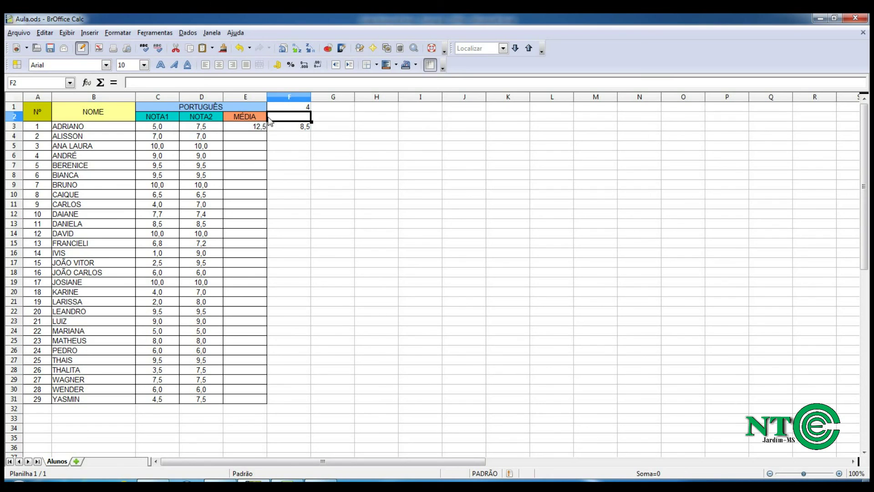
- Delete the contents of the example cells F1, F3 and E3
{"action": "left_click", "coordinate": [279, 109]}
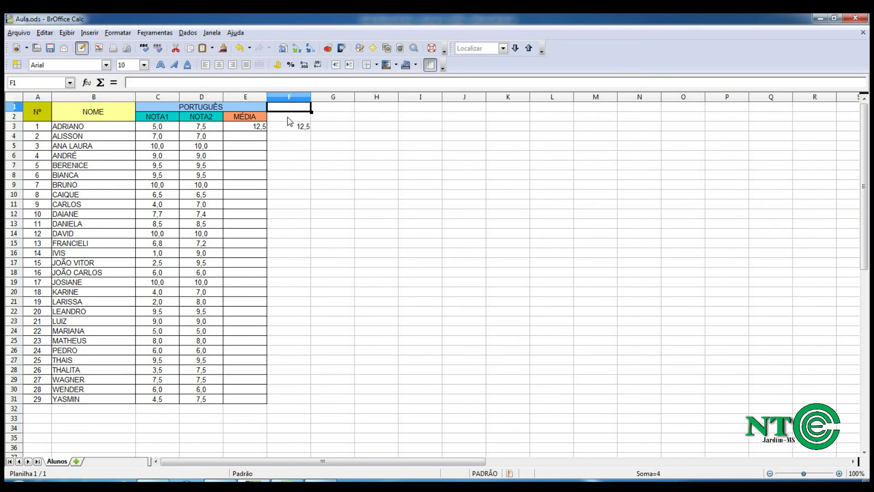
{"action": "left_click", "coordinate": [290, 126]}
{"action": "key", "text": "Delete"}
{"action": "left_click", "coordinate": [253, 127]}
{"action": "key", "text": "Delete"}
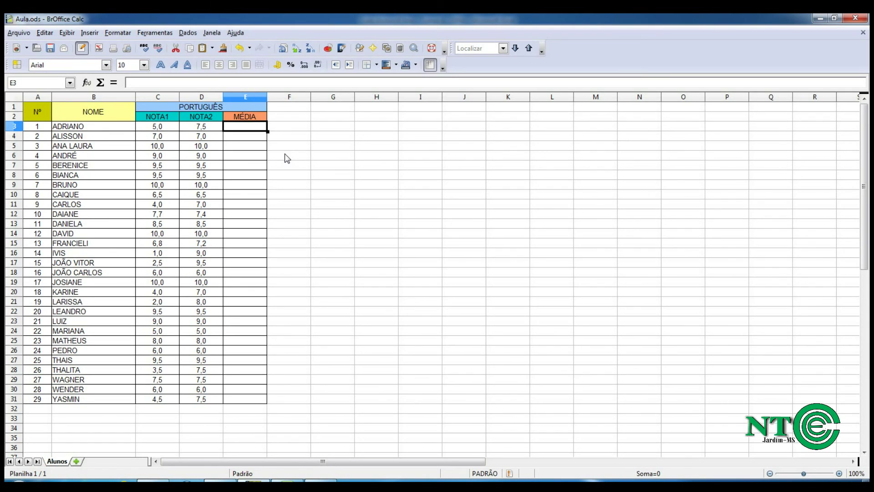
- Enter the formula =(C3+D3)/2 in E3 under MÉDIA to average the first student's two grades
{"action": "type", "text": "="}
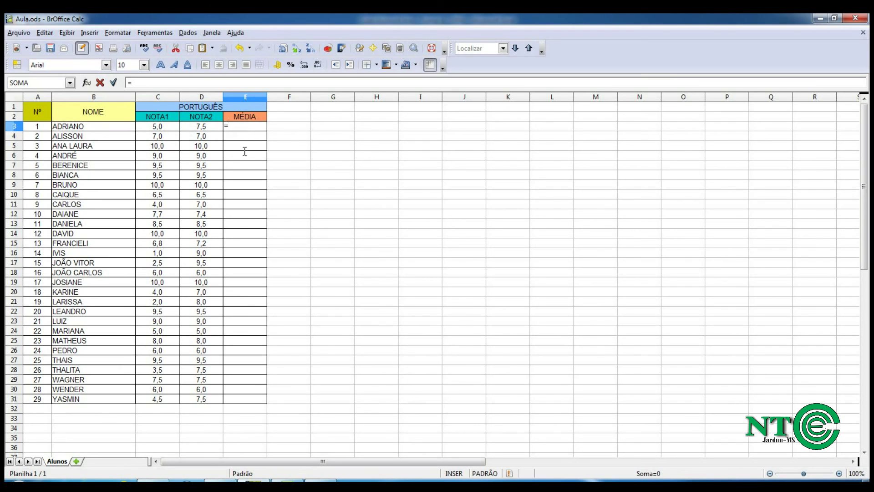
{"action": "type", "text": "(C3+D3)/2"}
{"action": "key", "text": "Return"}
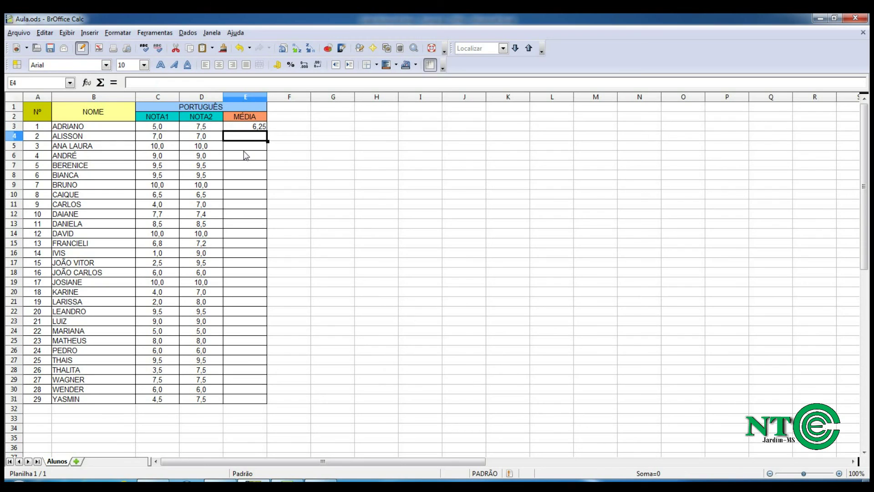
- Change the first student's grades to 6 for NOTA1 in C3 and 8 for NOTA2 in D3
{"action": "key", "text": "Up"}
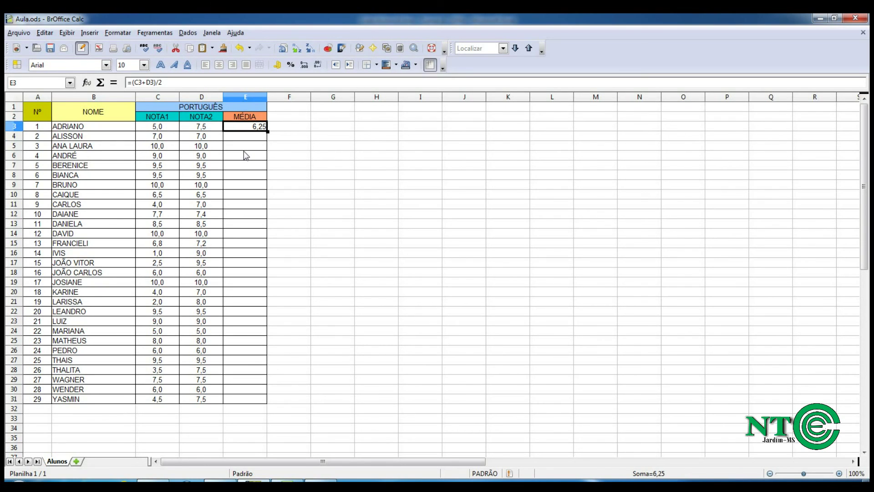
{"action": "key", "text": "Left"}
{"action": "key", "text": "Left"}
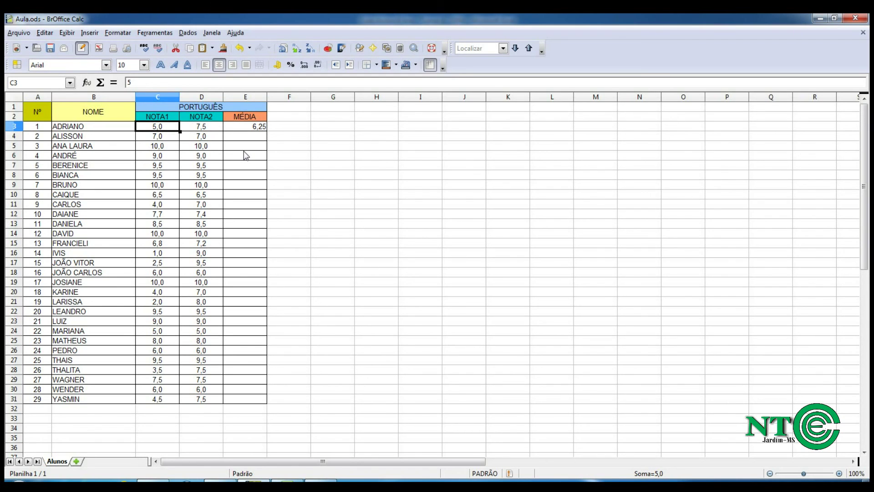
{"action": "type", "text": "6"}
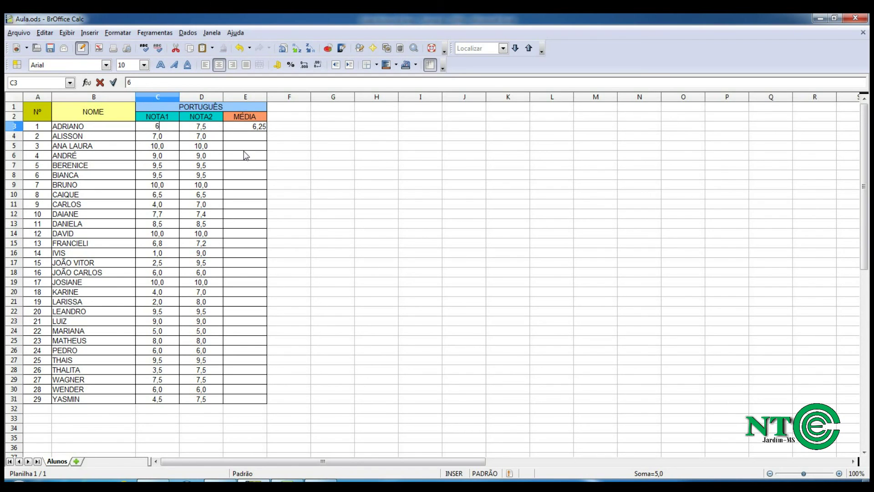
{"action": "key", "text": "Tab"}
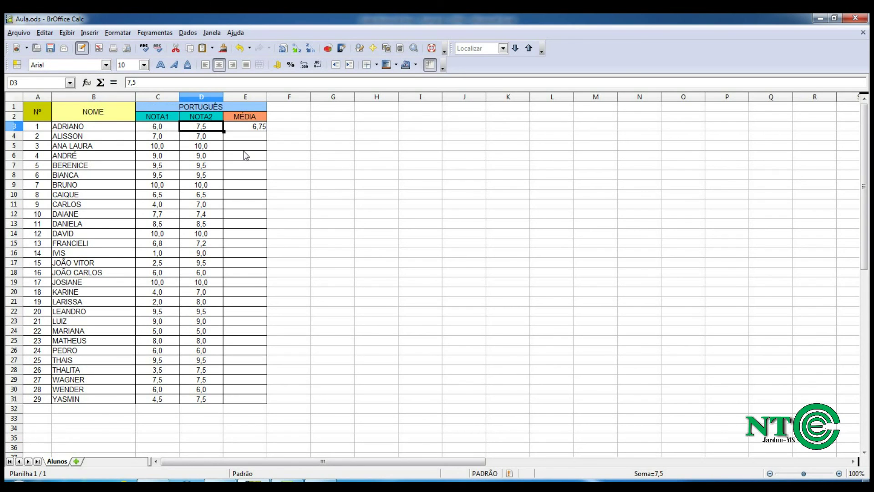
{"action": "type", "text": "8"}
{"action": "key", "text": "Return"}
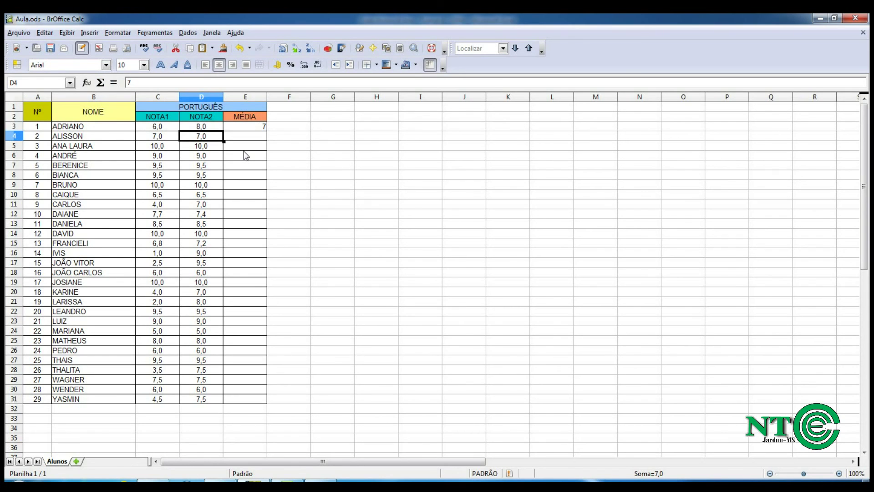
- Fill the average formula from E3 down to E5 and check the copied formulas in E4 and E5
{"action": "key", "text": "Up"}
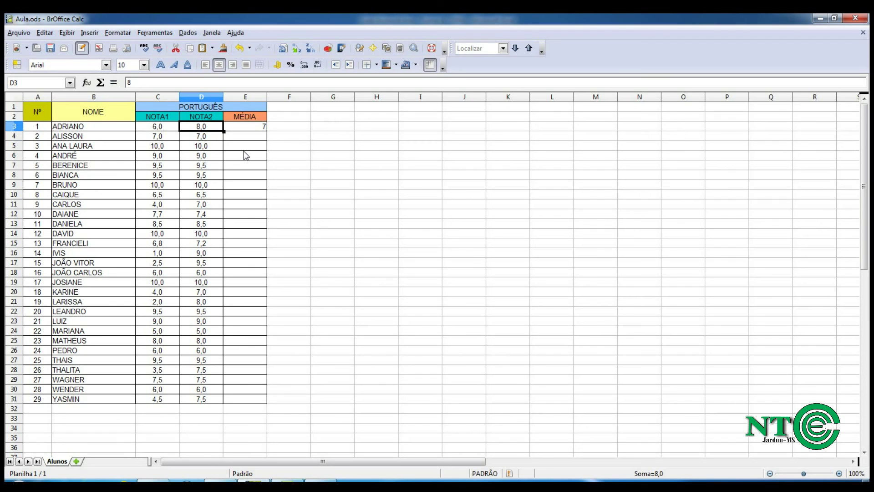
{"action": "key", "text": "Right"}
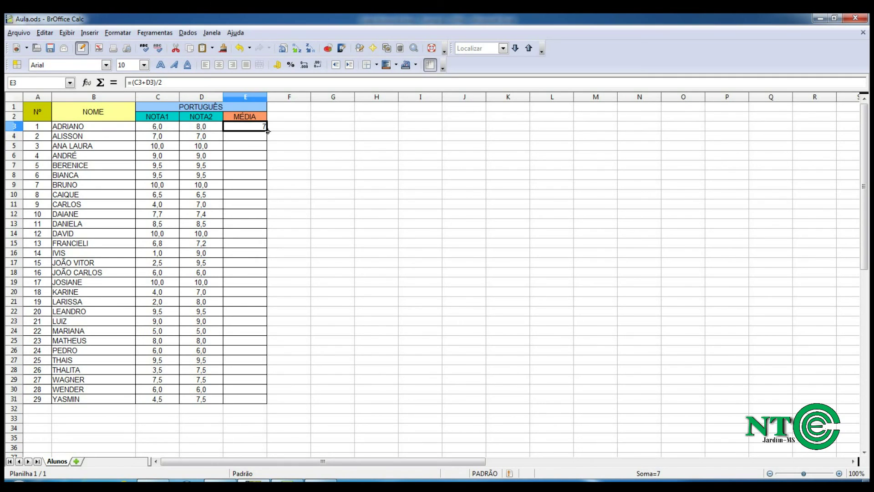
{"action": "left_click_drag", "start_coordinate": [268, 132], "coordinate": [267, 150]}
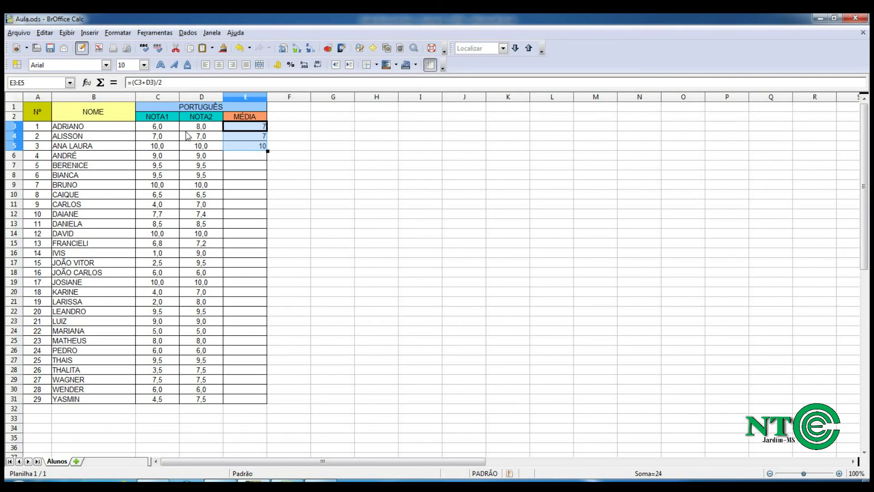
{"action": "left_click", "coordinate": [237, 138]}
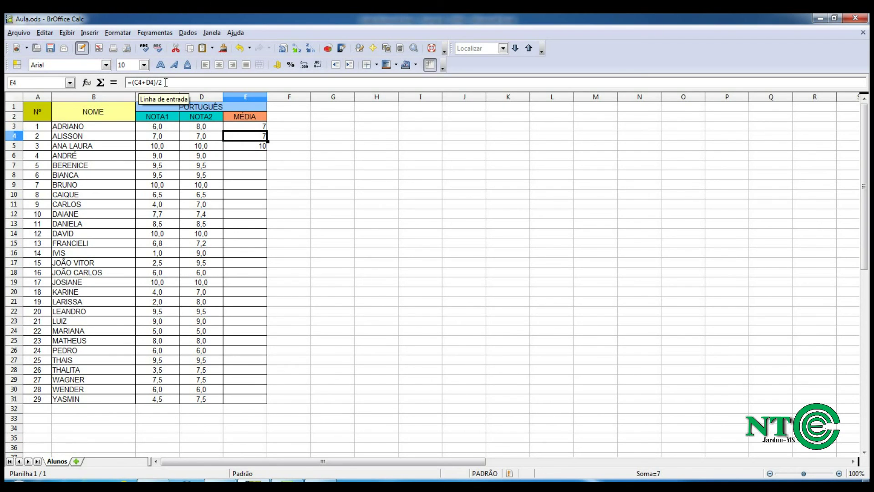
{"action": "left_click", "coordinate": [246, 149]}
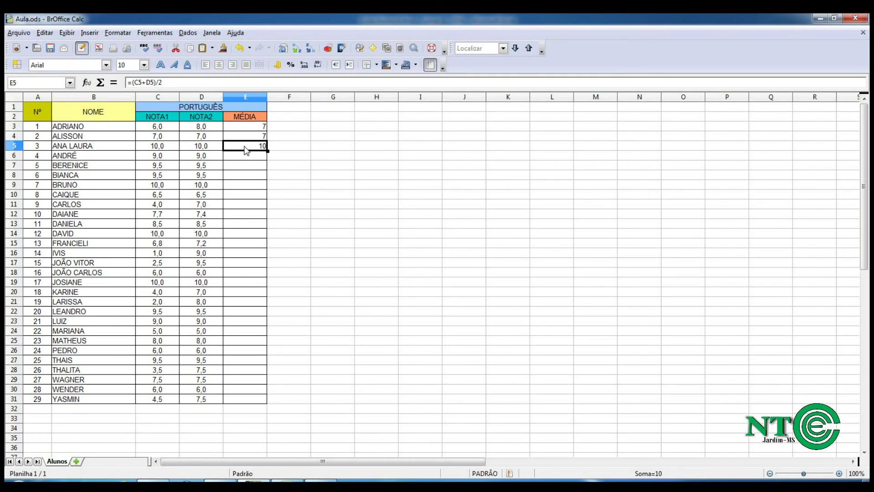